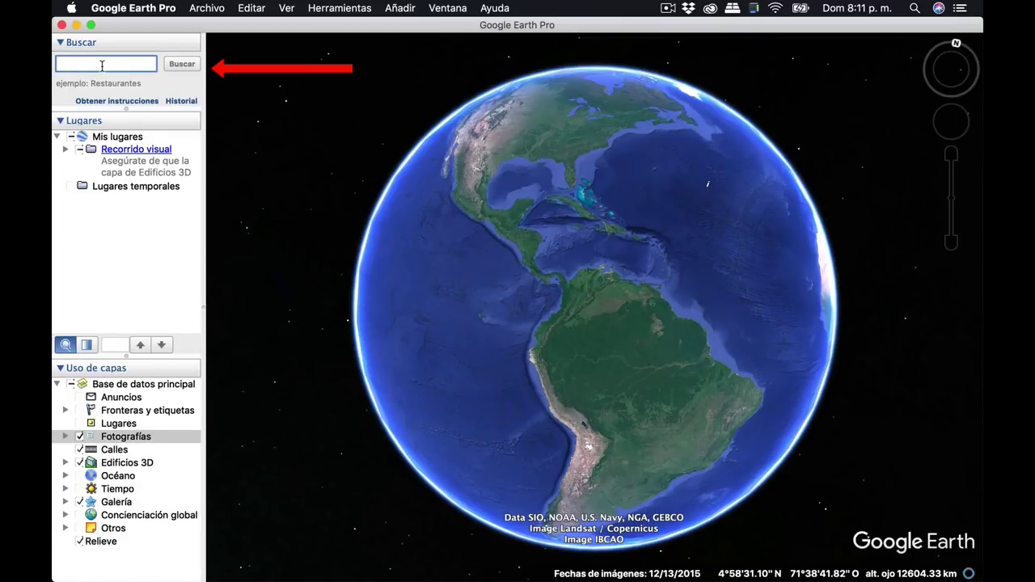
Fly to 'Vaticano' and switch off the Fotografías, Calles and Galería layers
type("atic")
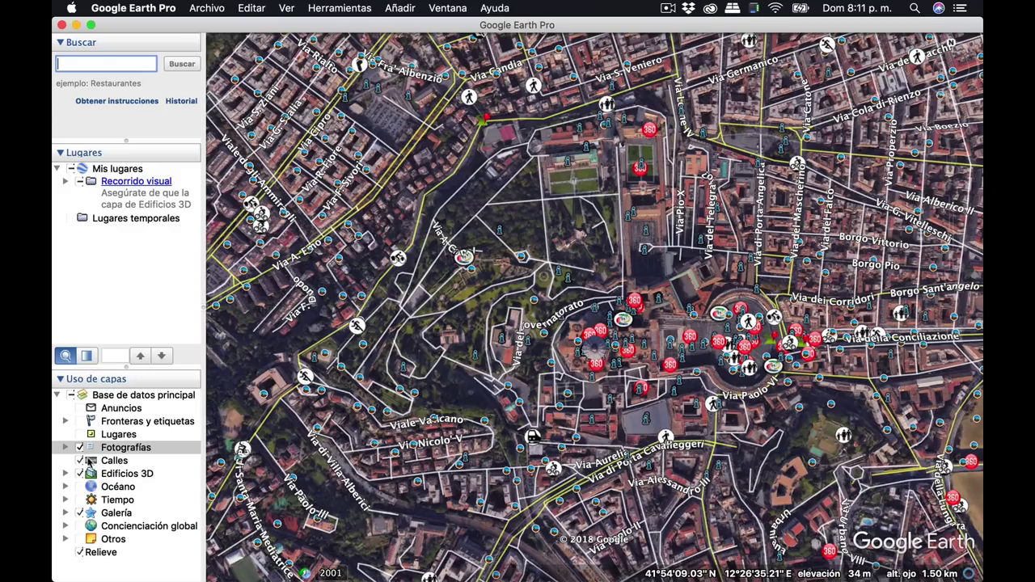
left_click(79, 447)
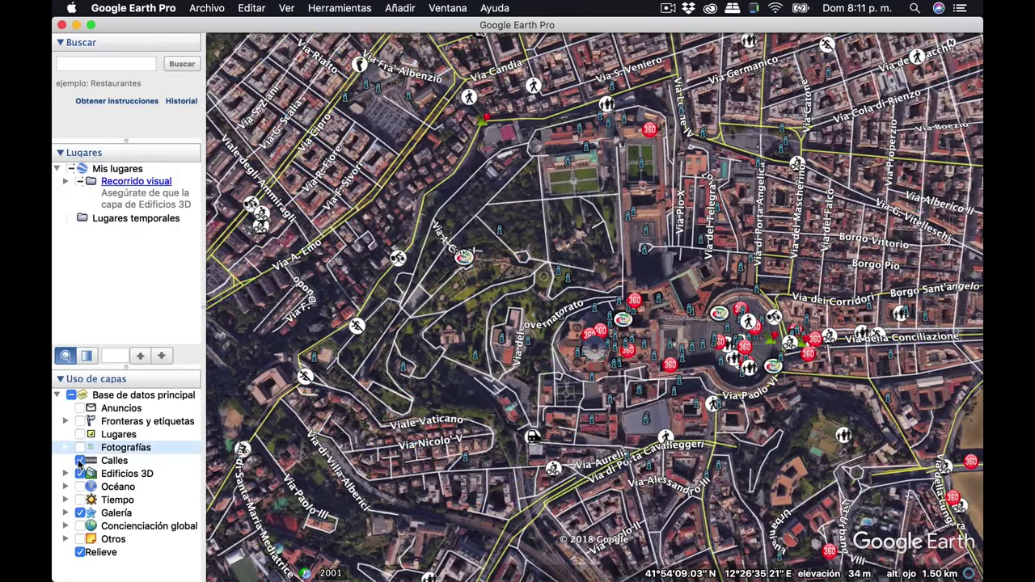
left_click(79, 460)
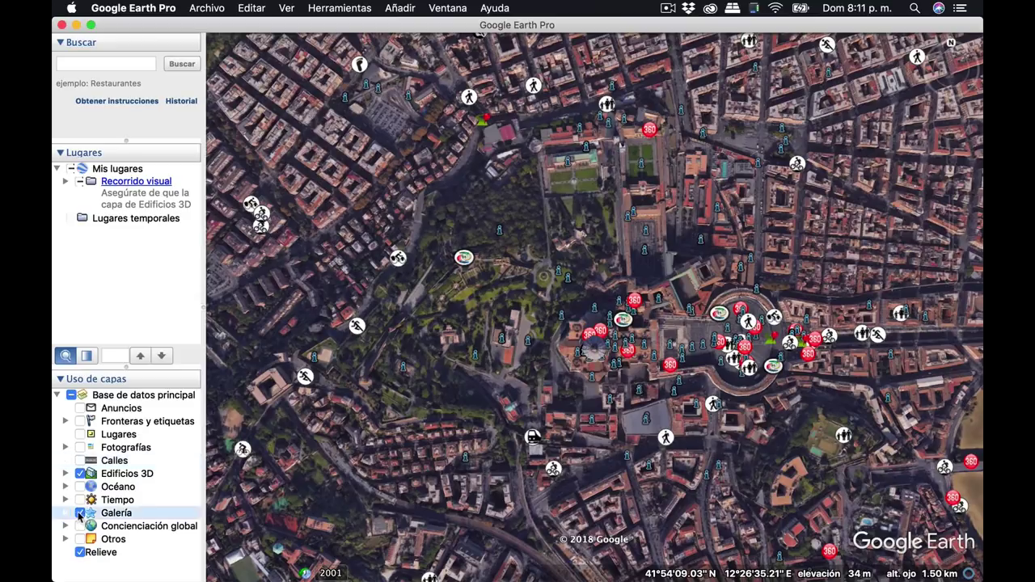
left_click(79, 513)
left_click(286, 9)
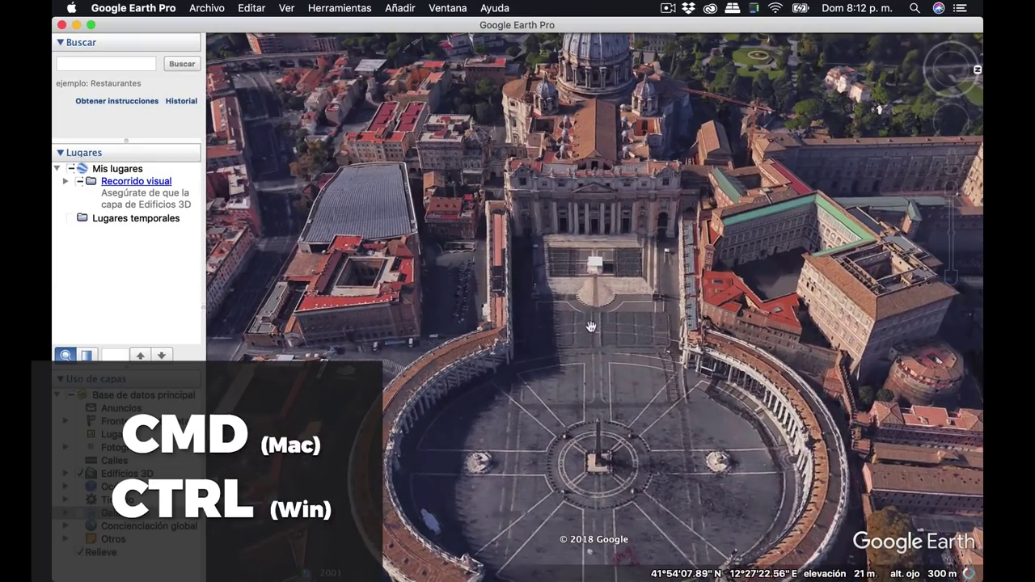
Shift-drag to tilt the map into an oblique view of St Peter's Basilica
mouse_move(591, 326)
left_mouse_down()
mouse_move(592, 400)
mouse_move(591, 370)
mouse_move(580, 393)
left_mouse_up()
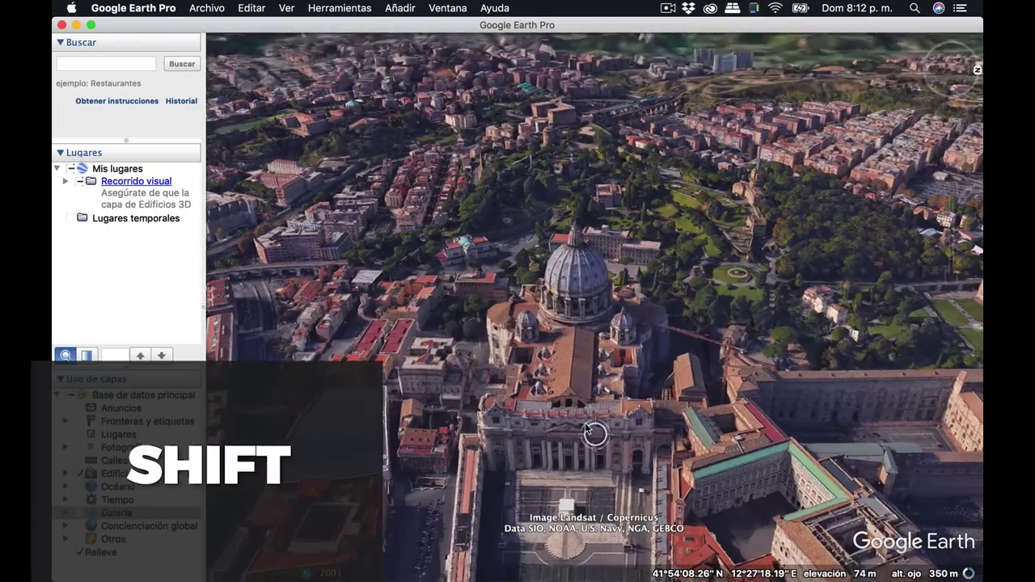
Tilt the view down to a near-horizon angle behind St Peter's dome
mouse_move(587, 413)
left_mouse_down()
mouse_move(587, 541)
mouse_move(589, 497)
mouse_move(590, 507)
left_mouse_up()
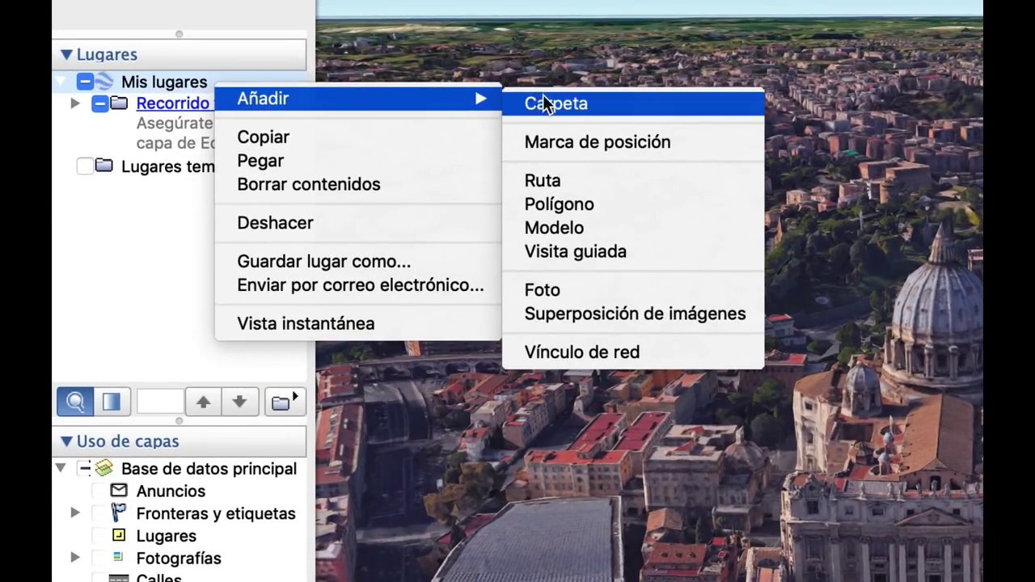
Add a folder named 'Fotografías 360' to My Places
left_click(546, 104)
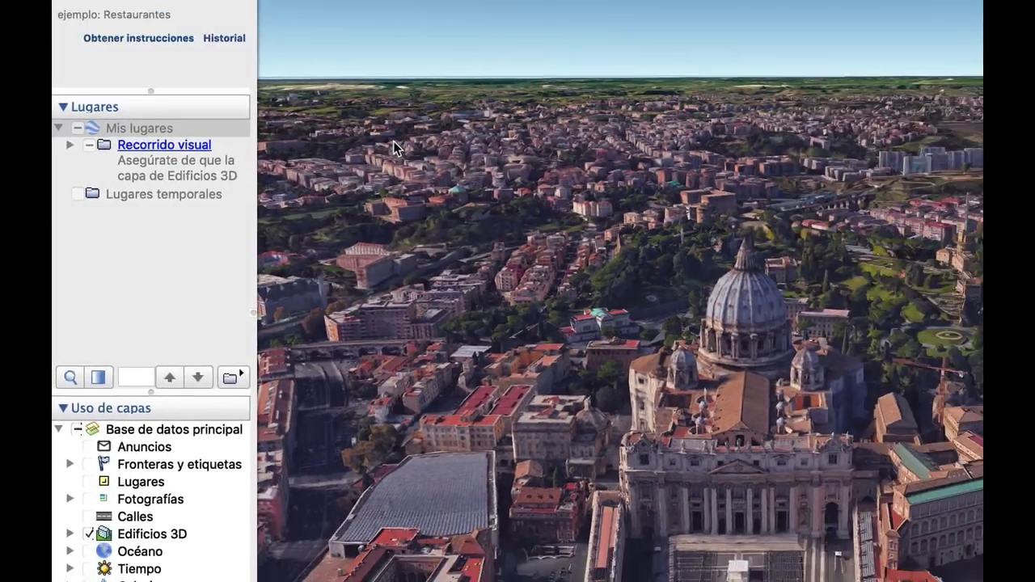
type("Fotografías 360")
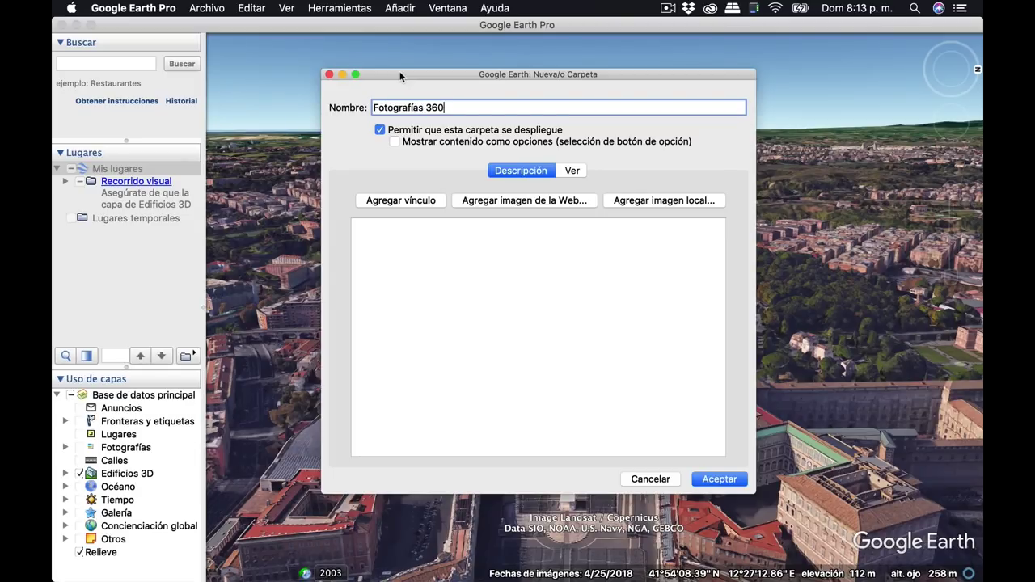
left_click(730, 480)
Add a placemark named 'Vaticano' inside the Fotografías 360 folder
left_click(179, 220)
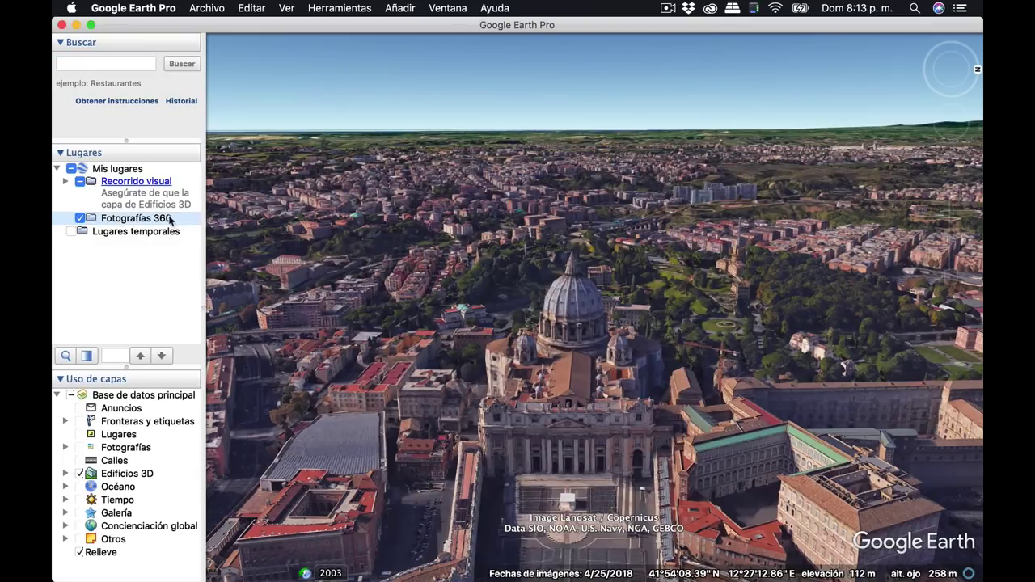
right_click(171, 221)
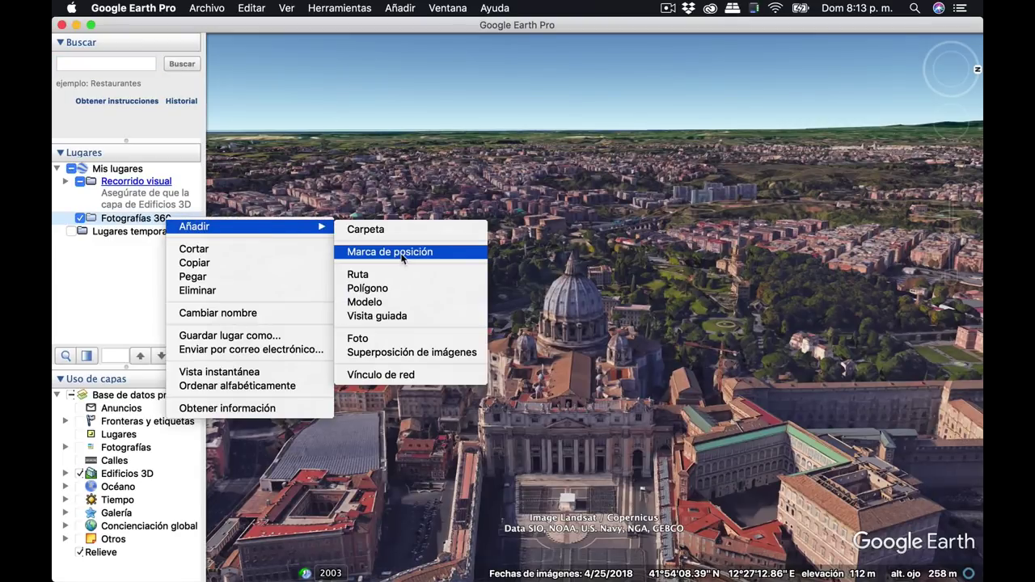
left_click(402, 254)
type("Vaticano")
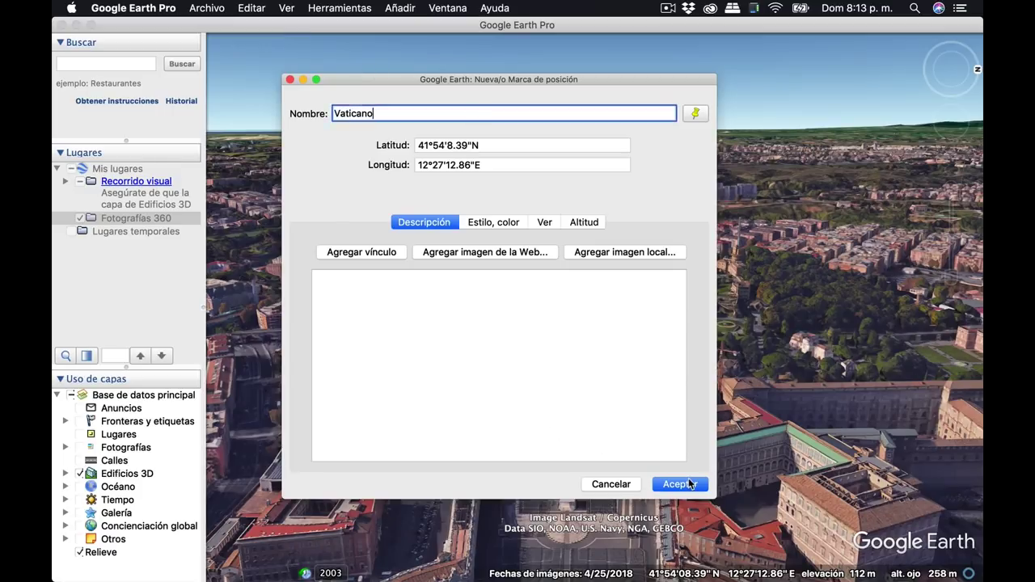
left_click(689, 484)
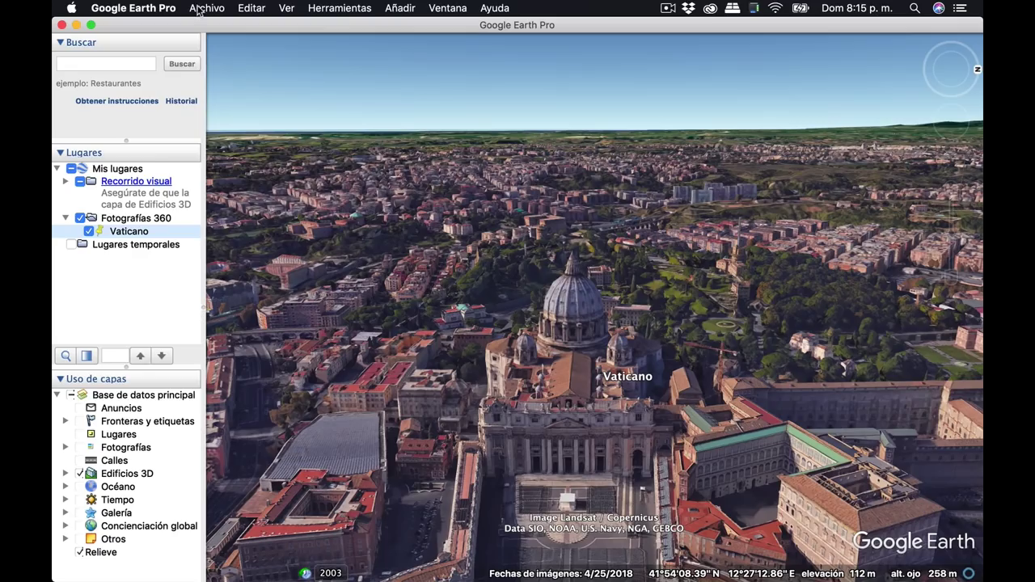
Set up Save Image with all map overlays removed and 3840x2160 (4K UHD) resolution
left_click(207, 8)
mouse_move(217, 39)
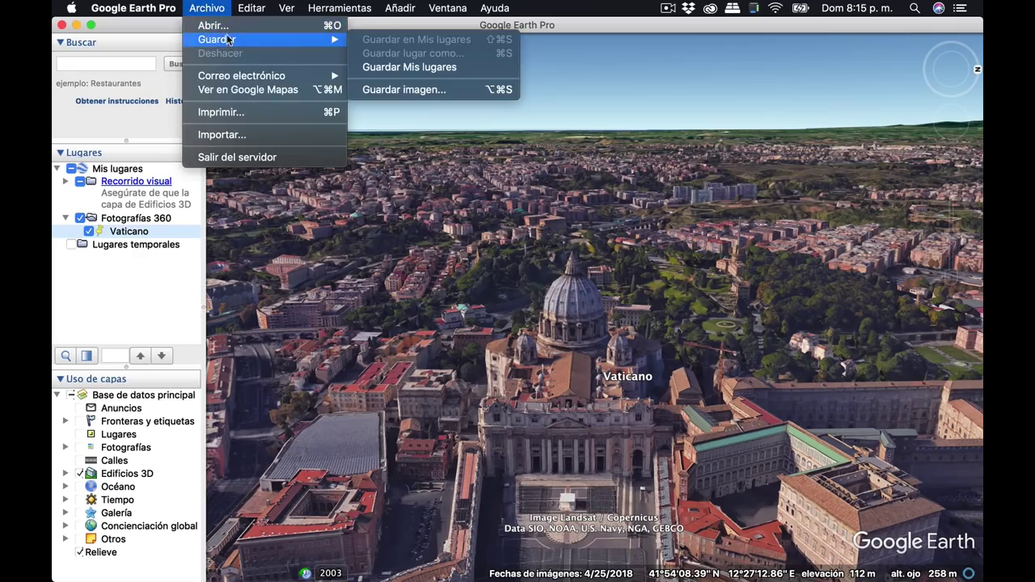
left_click(378, 87)
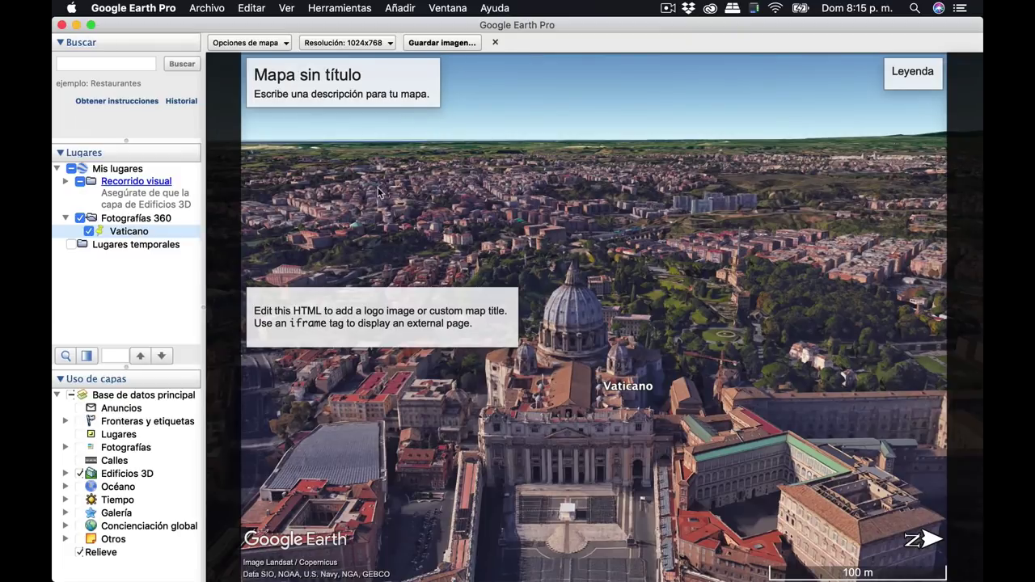
left_click(228, 44)
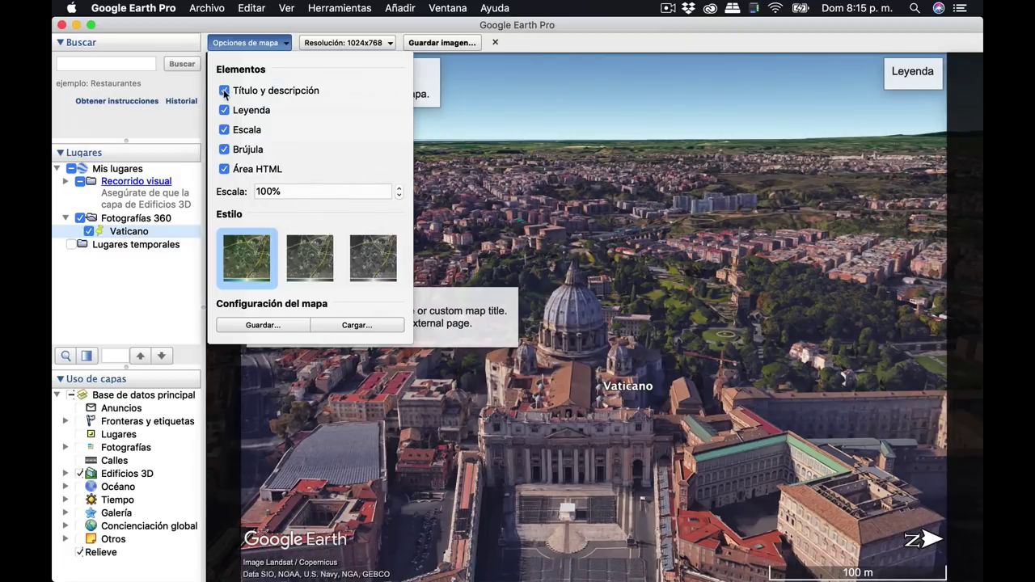
left_click(225, 149)
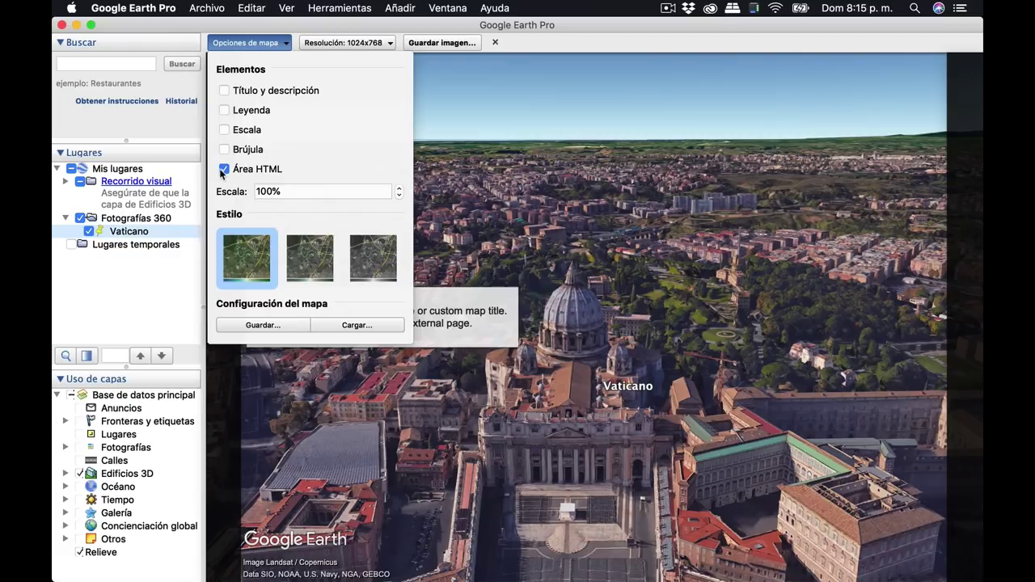
left_click(249, 47)
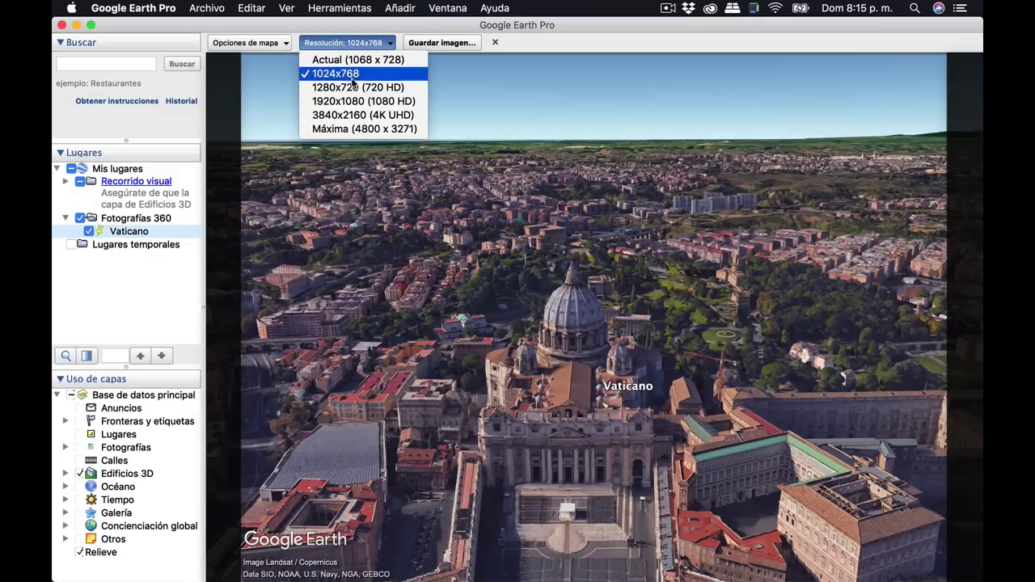
left_click(354, 115)
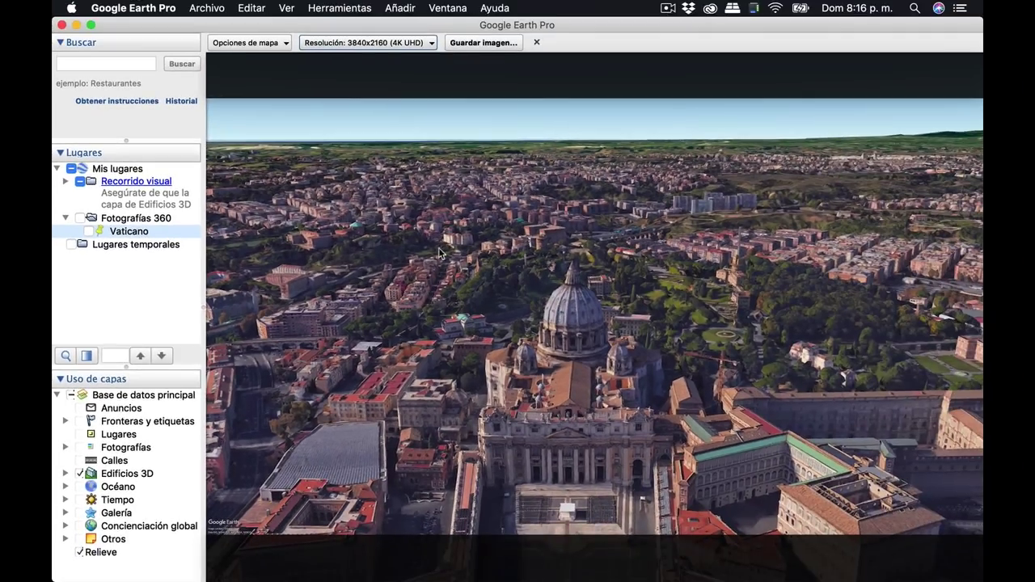
Save the view as the image 'Vaticano 1' in the Vaticano folder
left_click(486, 44)
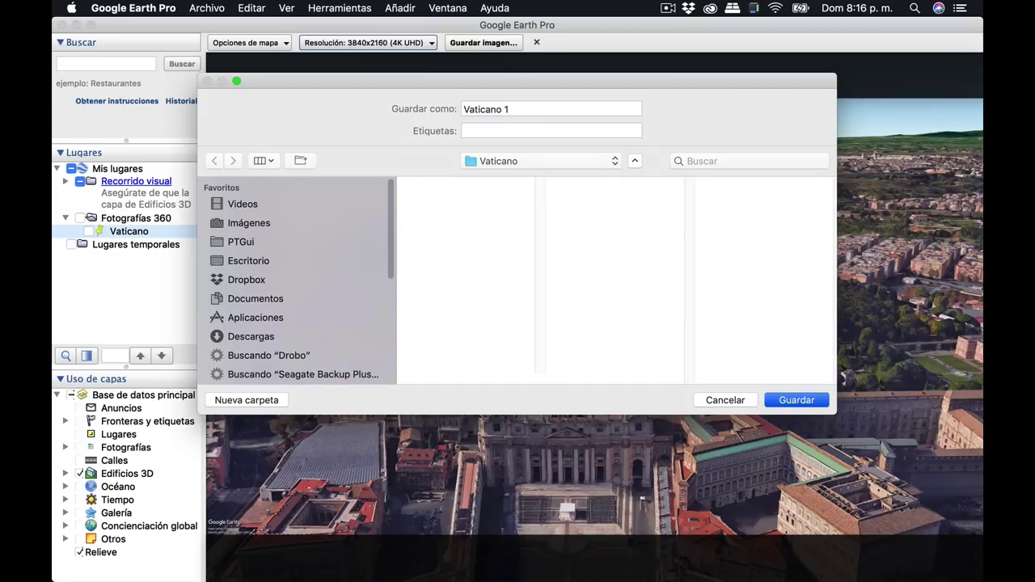
key("Return")
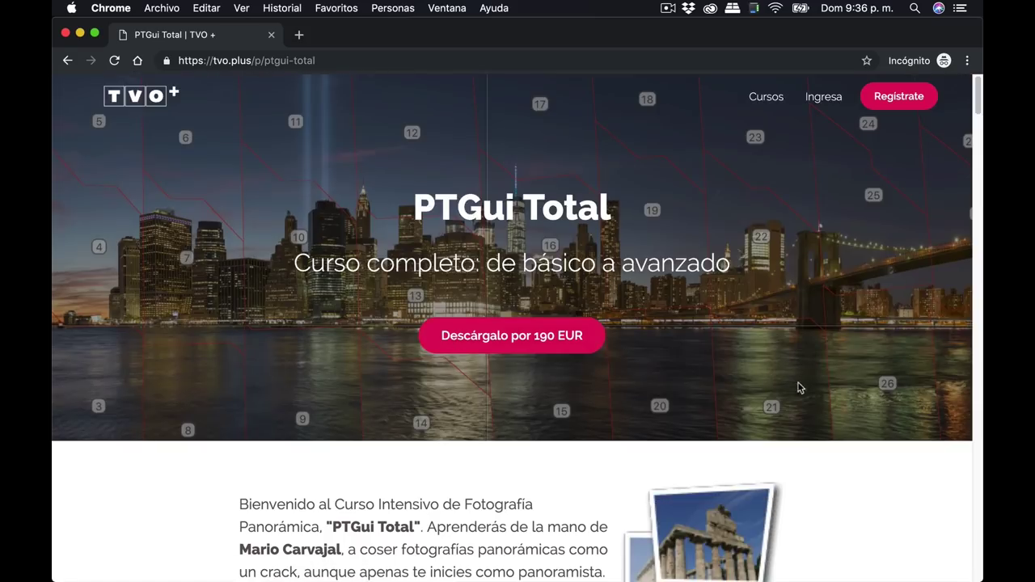
left_click_drag(980, 101, 980, 305)
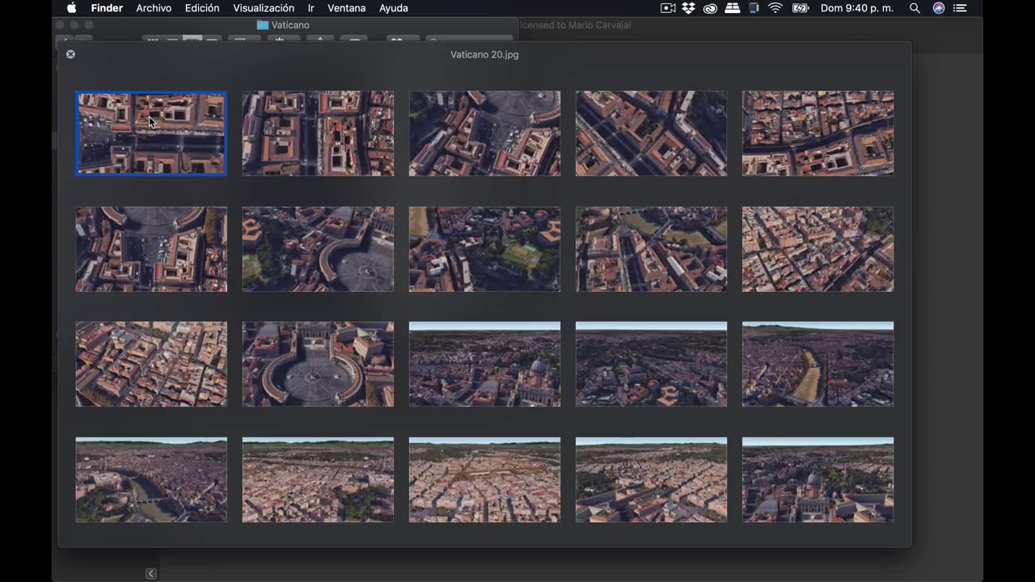
Quick Look the Vaticano JPGs as an index sheet, then close the preview
left_click(149, 116)
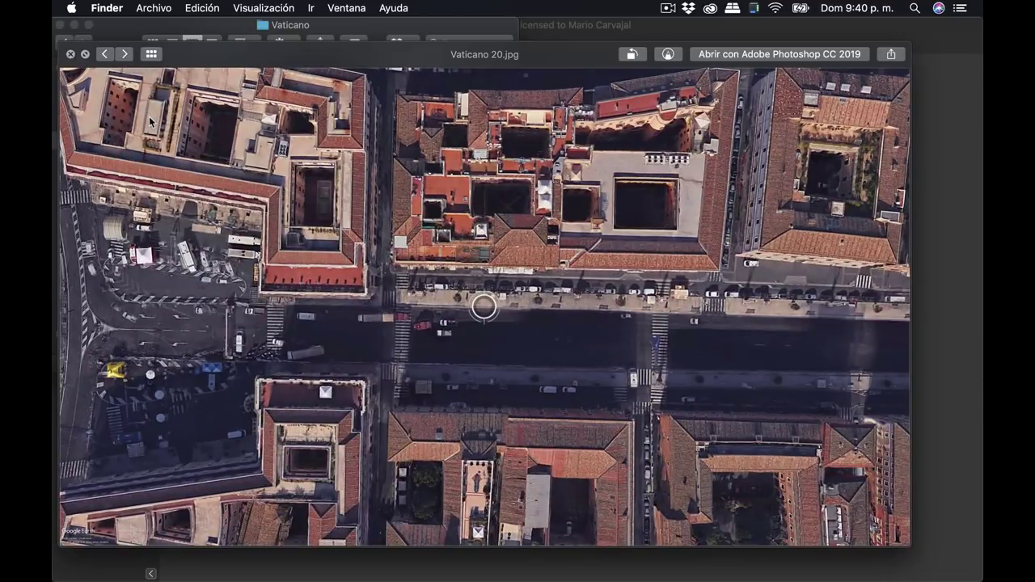
left_click(150, 55)
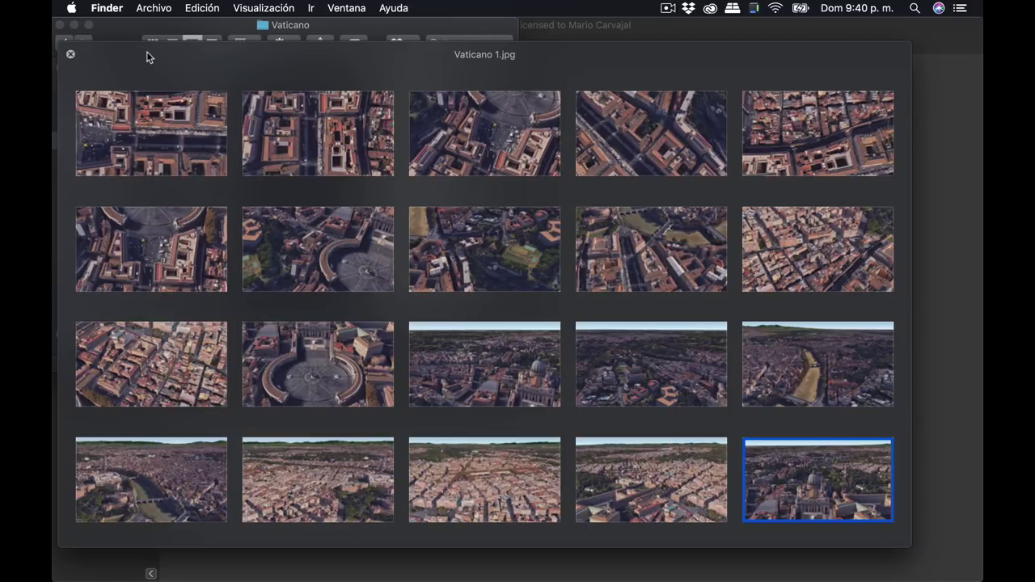
key("space")
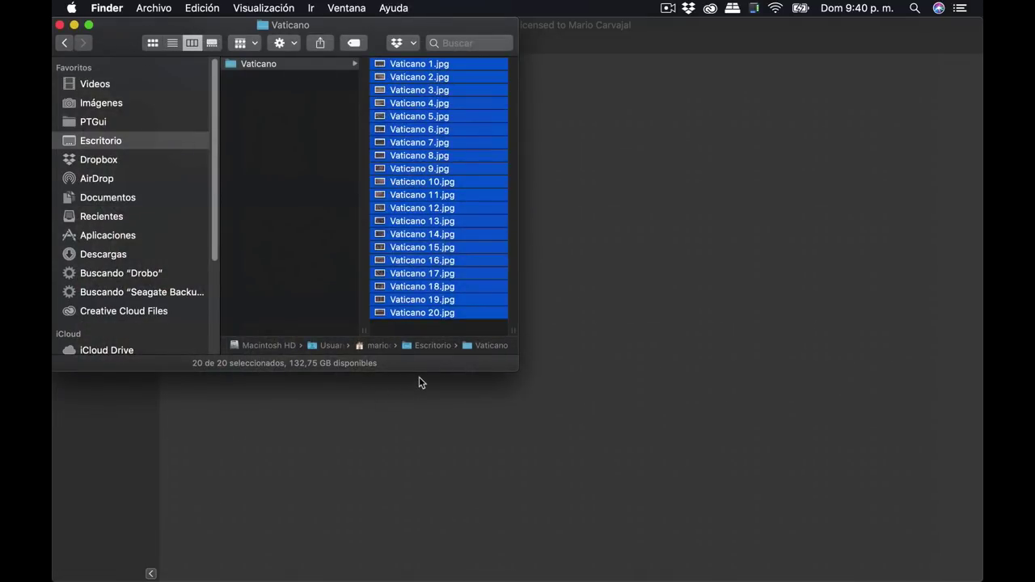
Load the Vaticano images with a 35mm full-frame sensor and normal 50 mm lens
left_click_drag(113, 29, 345, 239)
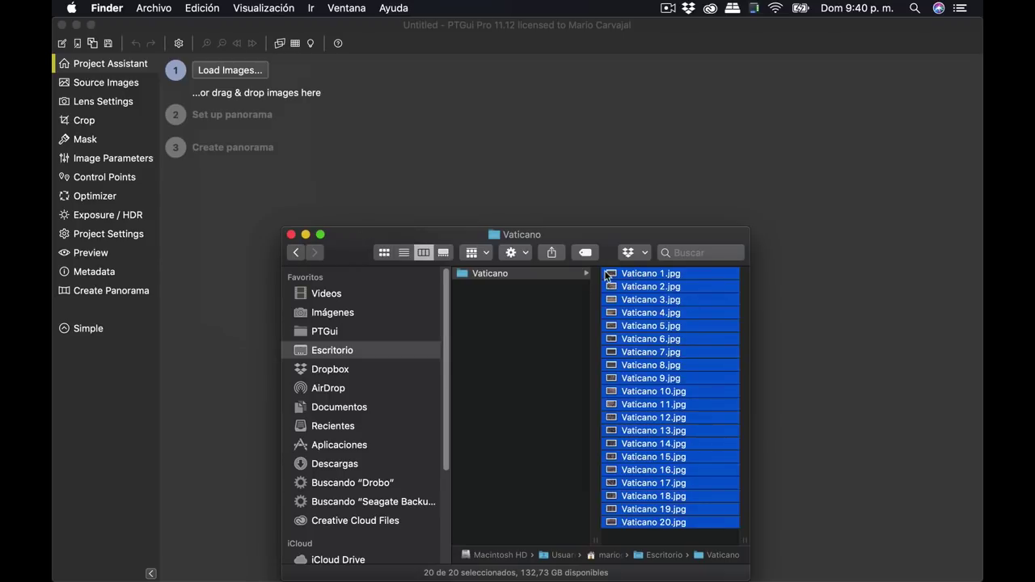
left_click_drag(639, 285, 294, 101)
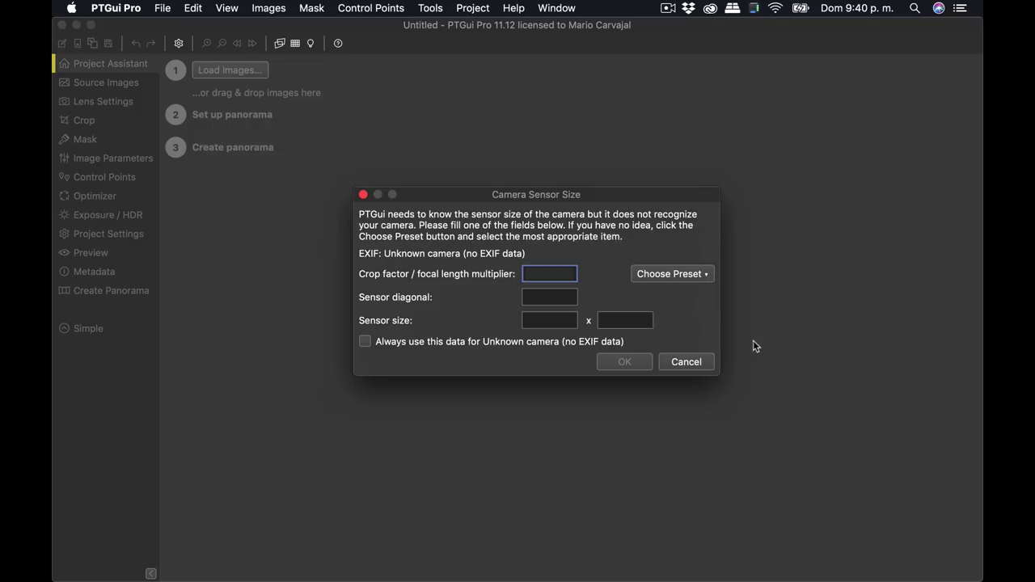
left_click(692, 275)
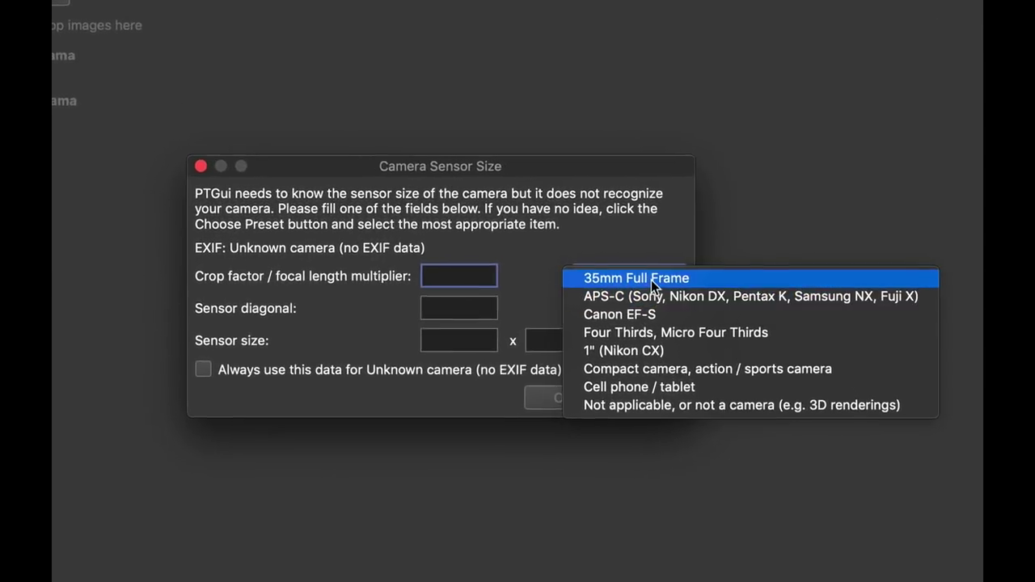
left_click(639, 284)
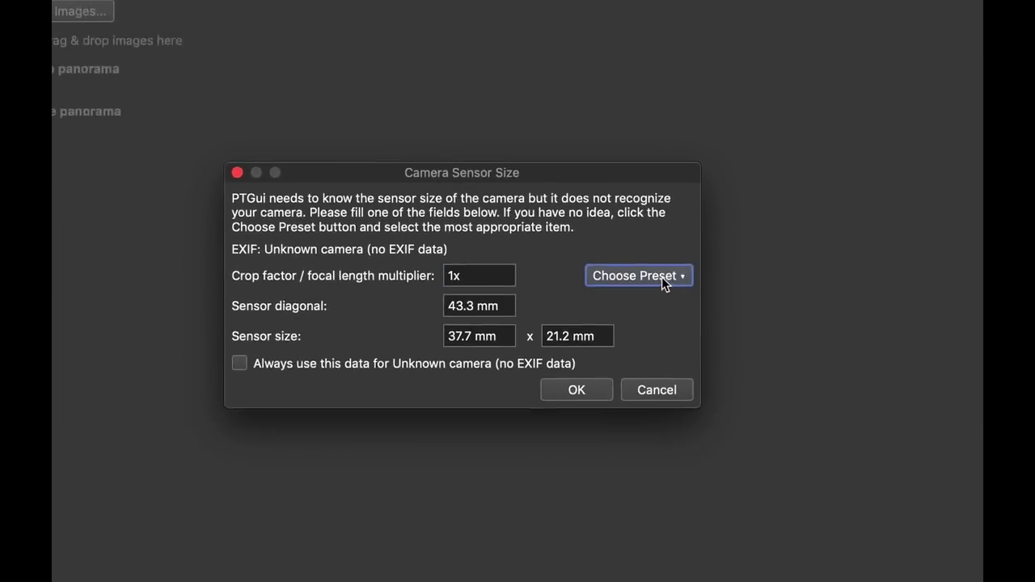
left_click(625, 361)
left_click(632, 341)
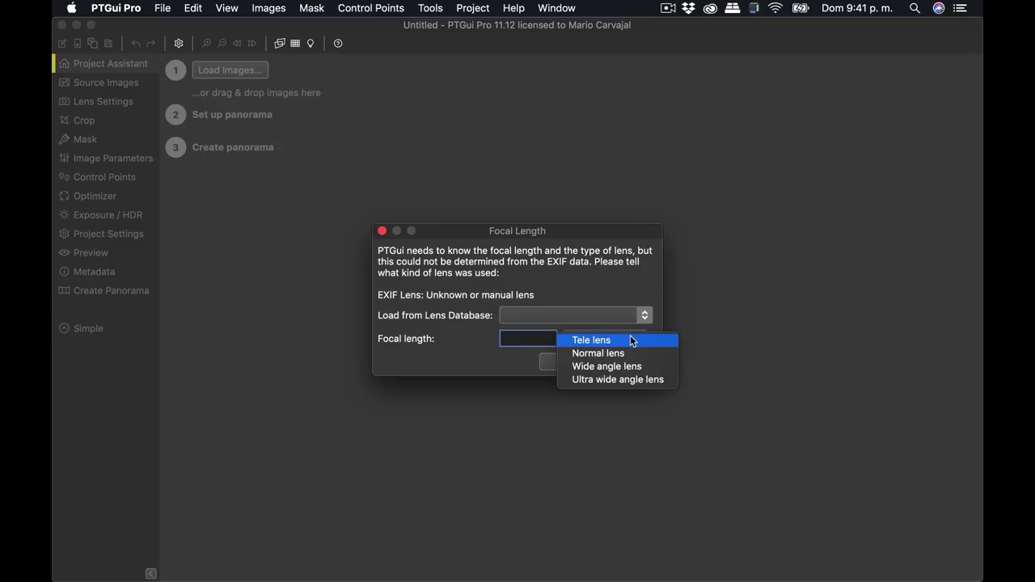
left_click(619, 354)
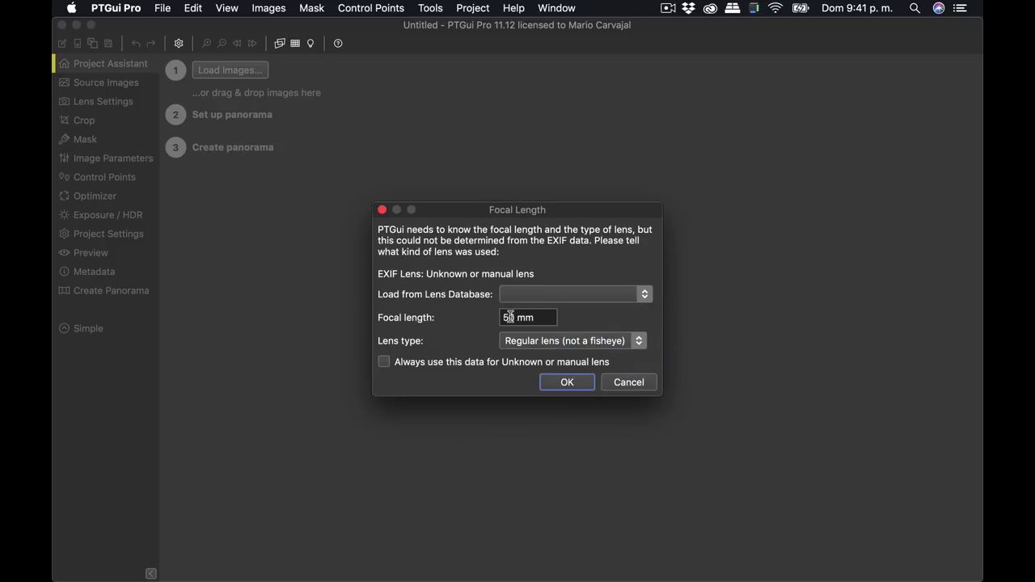
left_click(567, 382)
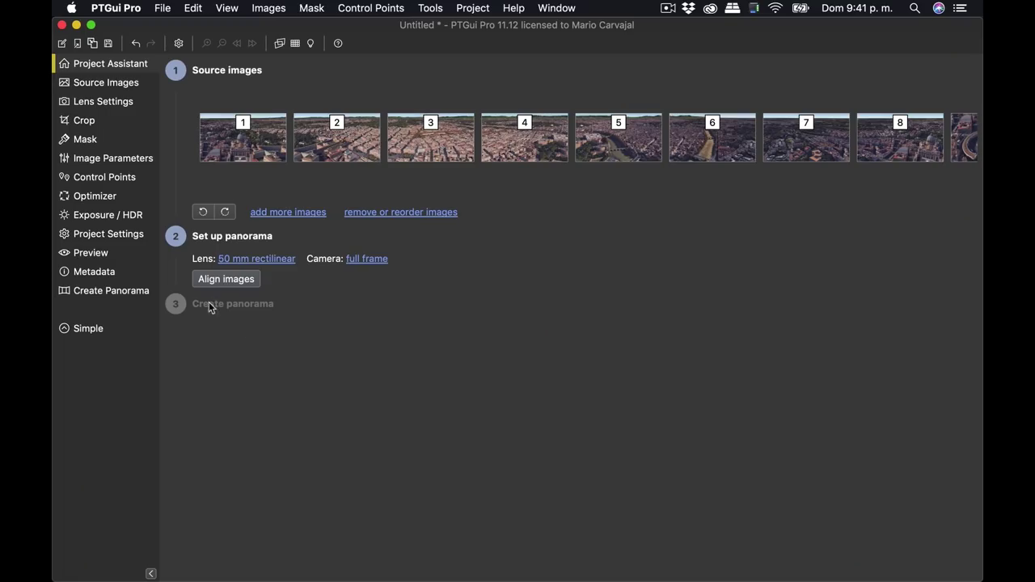
Align the Vaticano source images, giving a 32.7 mm lens estimate
left_click(220, 280)
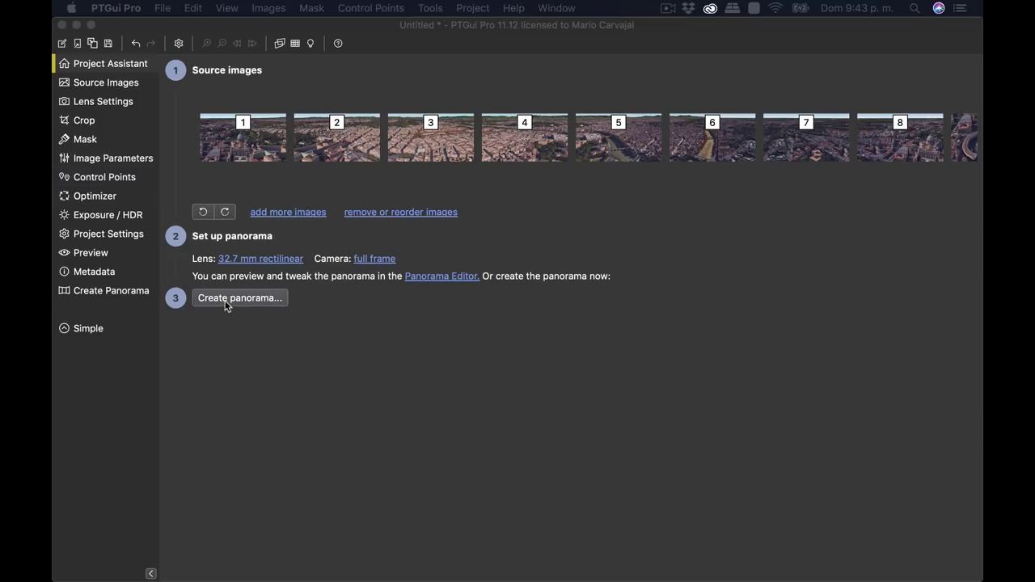
Set output to 100% size (20902 x 10451) at JPEG quality 100 and start stitching
left_click(229, 303)
mouse_move(230, 251)
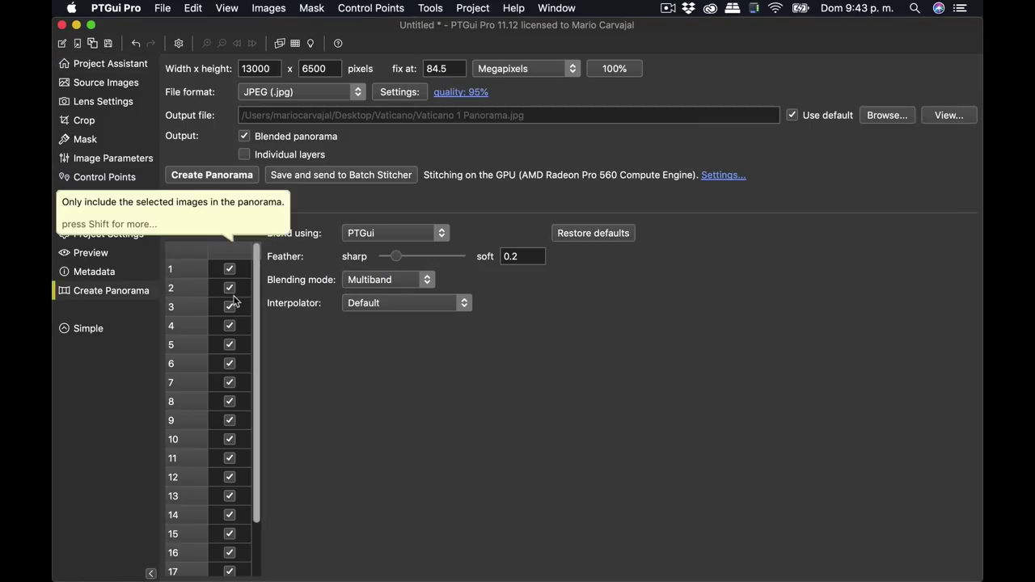
left_click(614, 68)
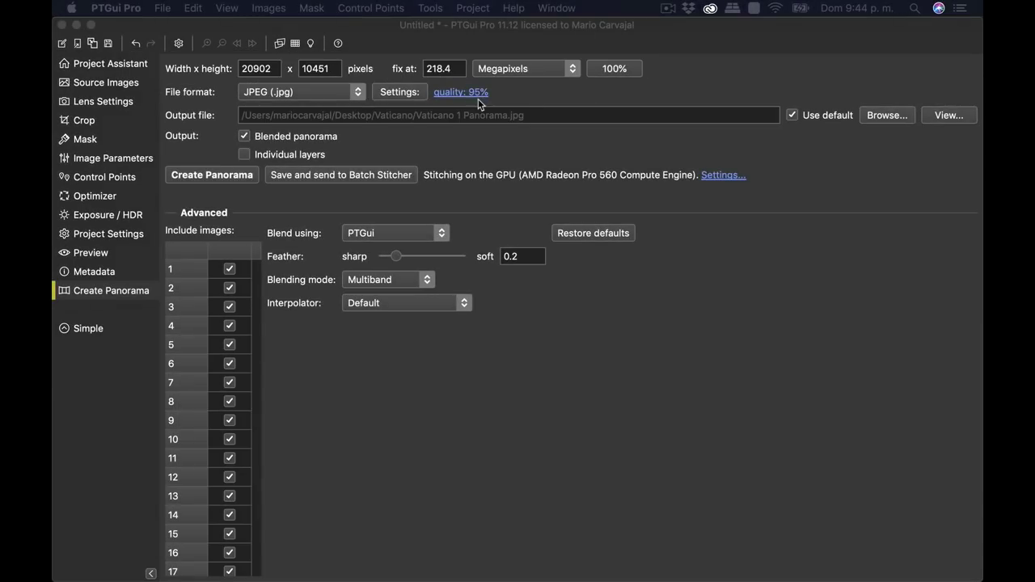
left_click(460, 94)
type("100")
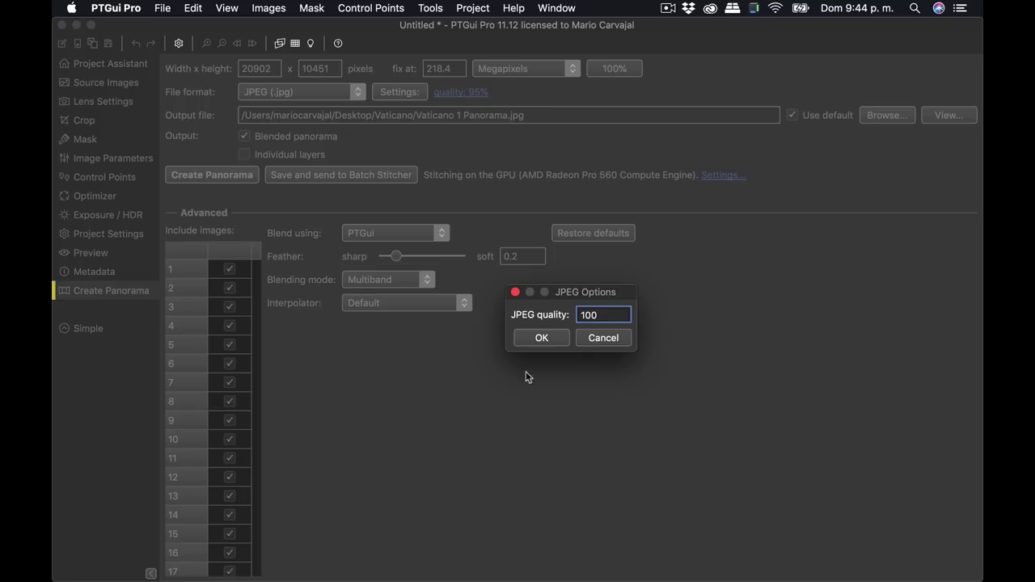
left_click(540, 340)
left_click(223, 178)
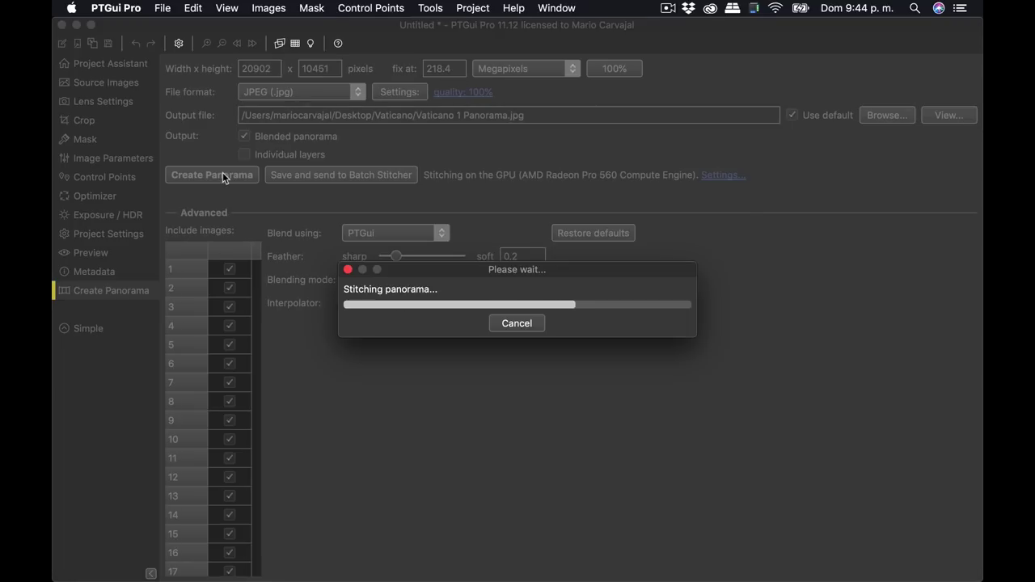
View Vaticano 1 Panorama.jpg in PTGui Viewer, tilting down toward St. Peter's Square
left_click(940, 118)
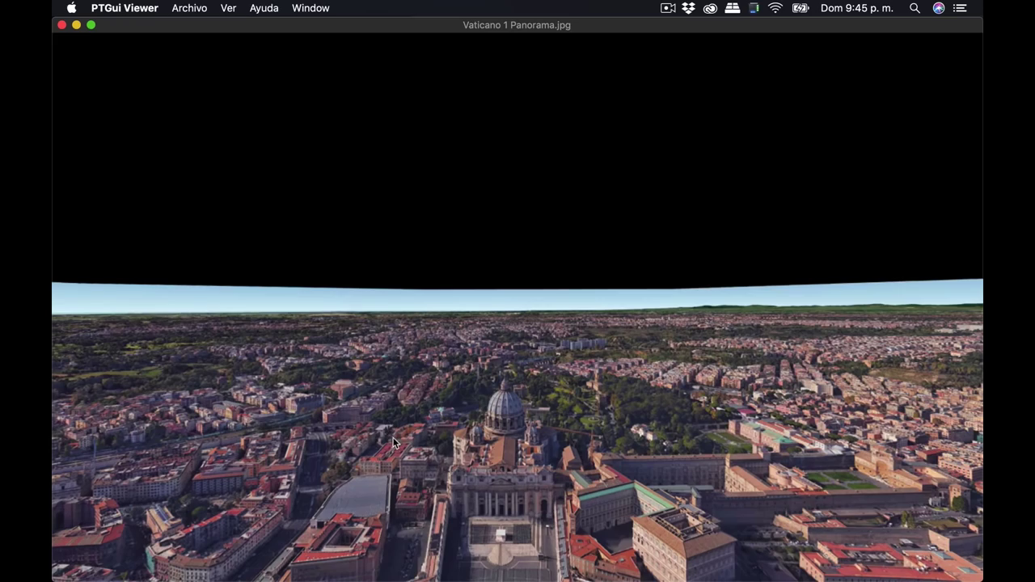
mouse_move(387, 422)
left_mouse_down()
mouse_move(438, 502)
mouse_move(530, 401)
mouse_move(526, 445)
mouse_move(477, 507)
mouse_move(453, 350)
mouse_move(423, 356)
left_mouse_up()
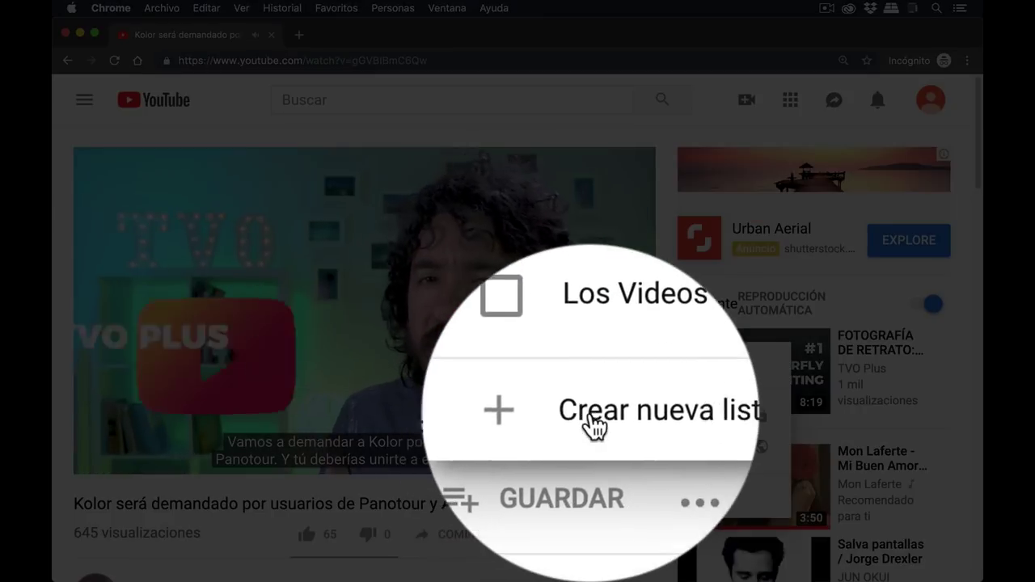
Add the Kolor lawsuit video to 'Los Videos de 360', like it, and scroll to comments
left_click(552, 329)
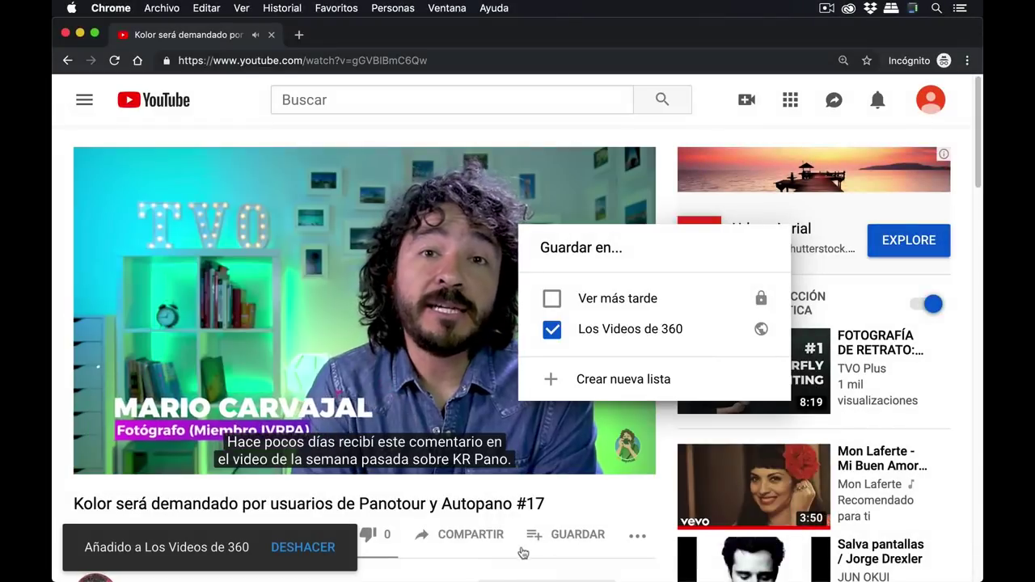
left_click(451, 565)
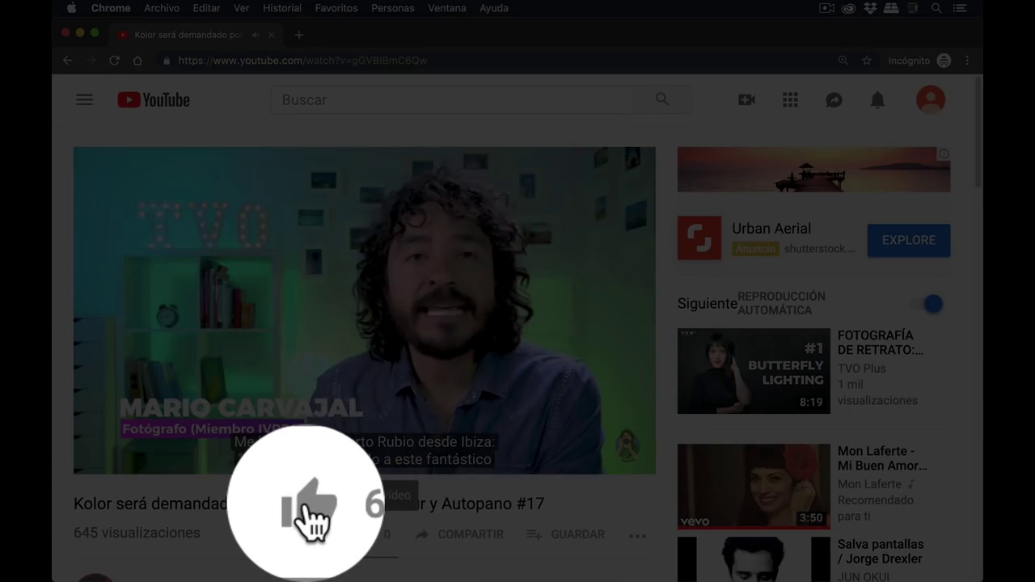
left_click(307, 535)
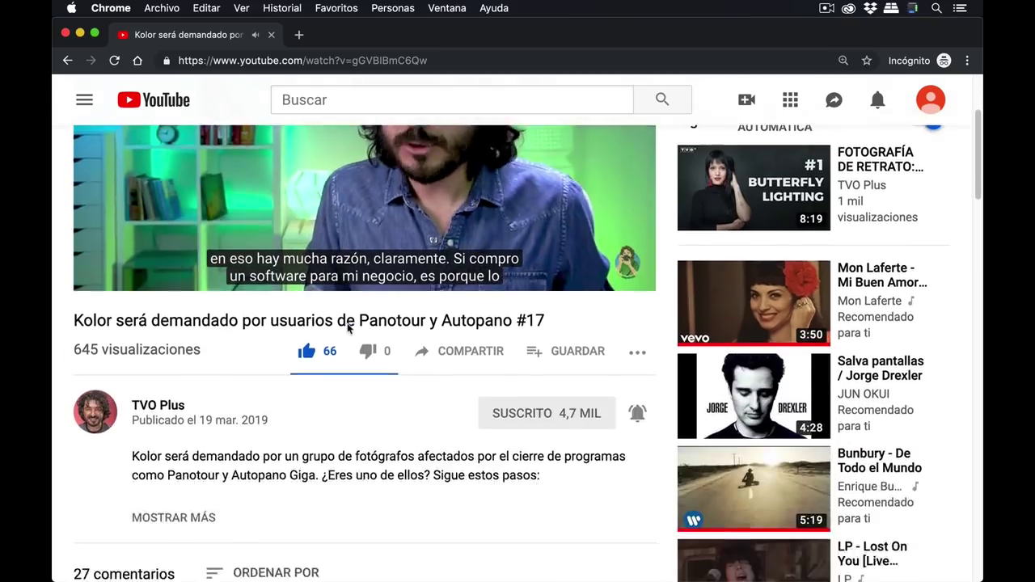
scroll(348, 329, "down", 5)
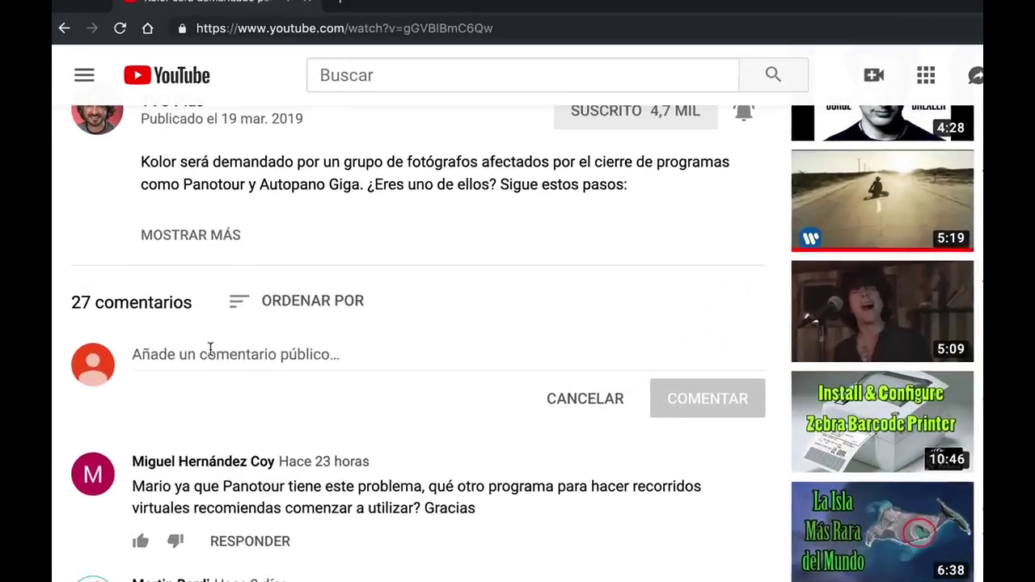
Start a public comment under the video, typing 'Gr'
left_click(195, 333)
type("Gr")
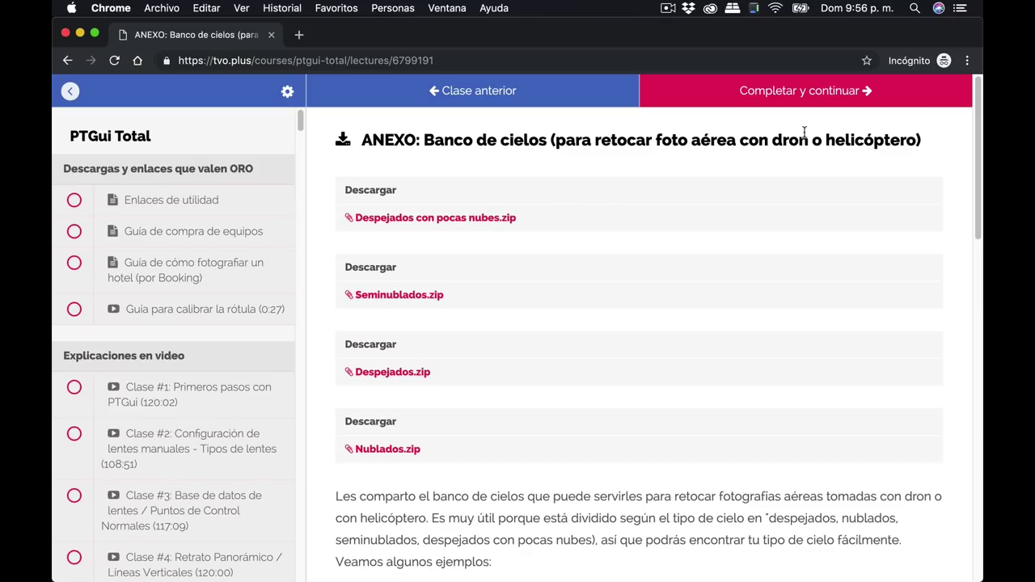
left_click_drag(978, 118, 979, 388)
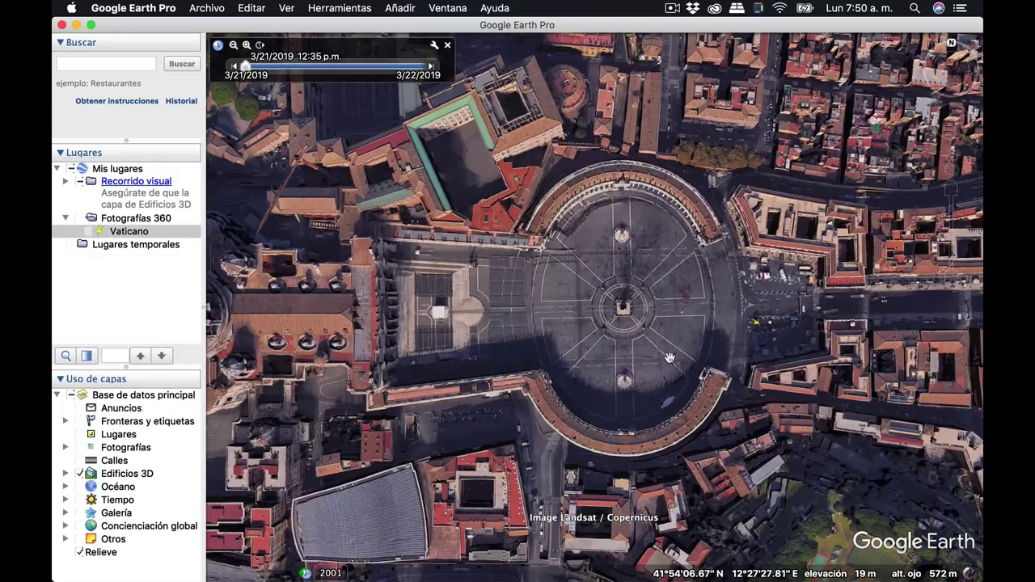
left_click_drag(670, 358, 677, 264)
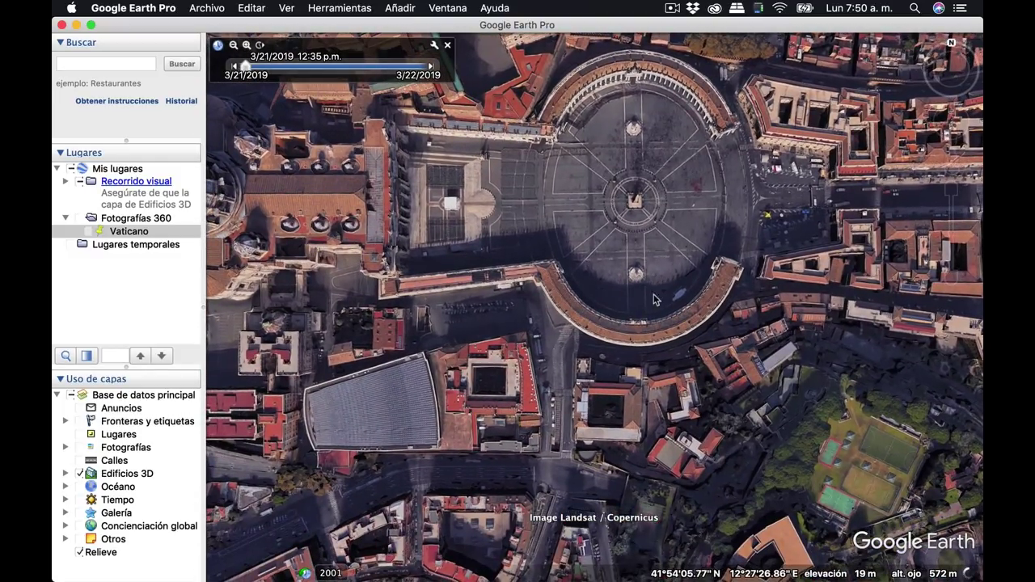
left_click_drag(644, 311, 622, 418)
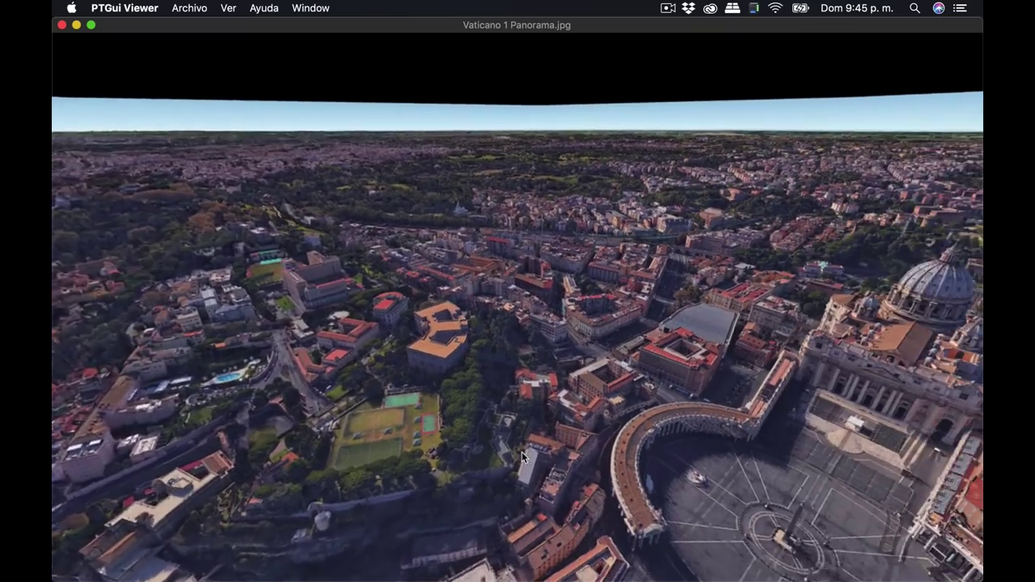
mouse_move(522, 453)
left_mouse_down()
mouse_move(474, 525)
mouse_move(444, 346)
left_mouse_up()
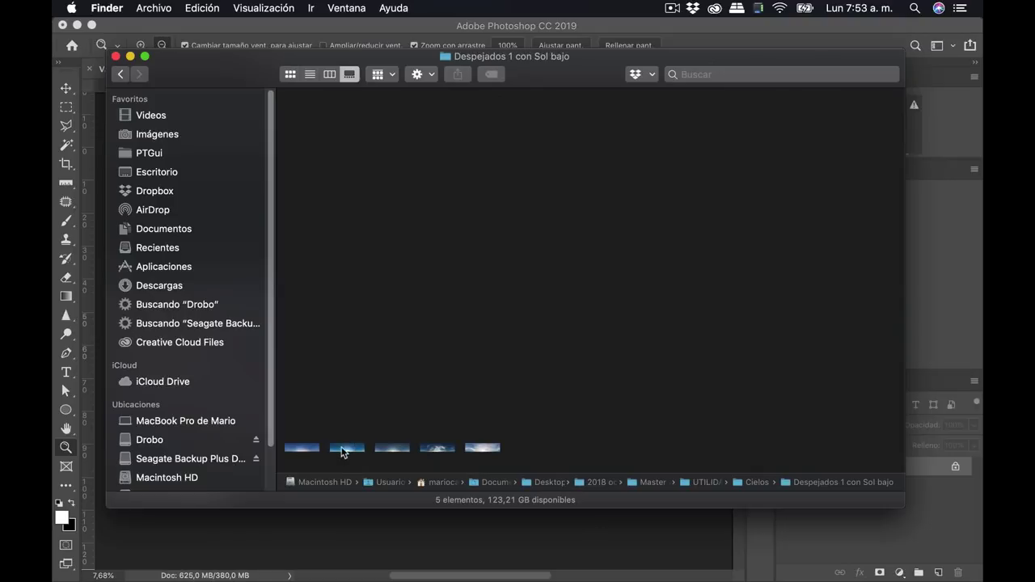
Preview the sky thumbnails and drop the cloudy 04.jpg onto the Photoshop panorama
left_click(342, 450)
left_click(408, 458)
left_click(399, 450)
left_click(441, 453)
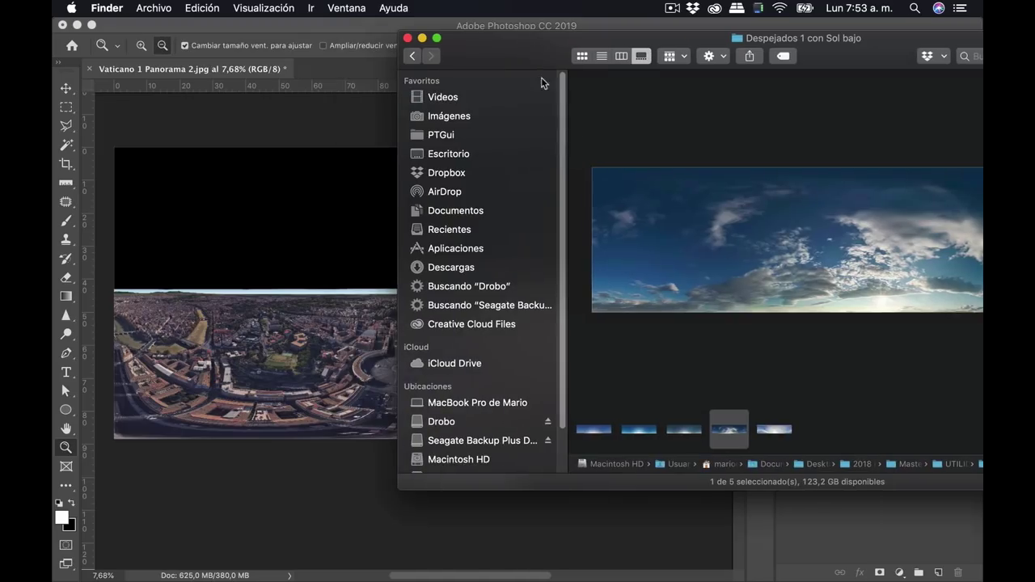
left_click_drag(284, 225, 296, 239)
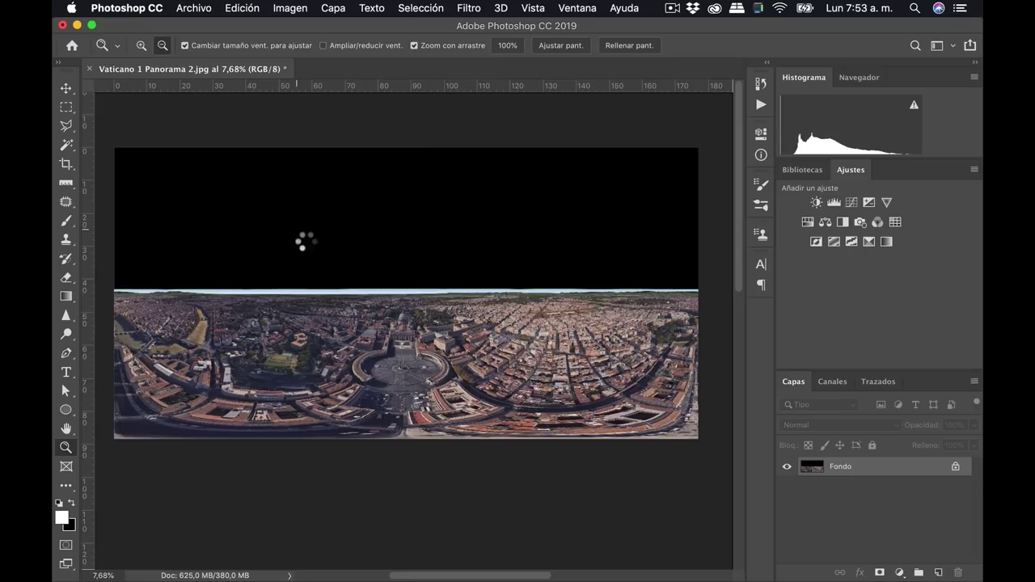
Move the placed 04 sky over the black top half, commit it, and zoom toward the horizon
left_click_drag(375, 243, 396, 174)
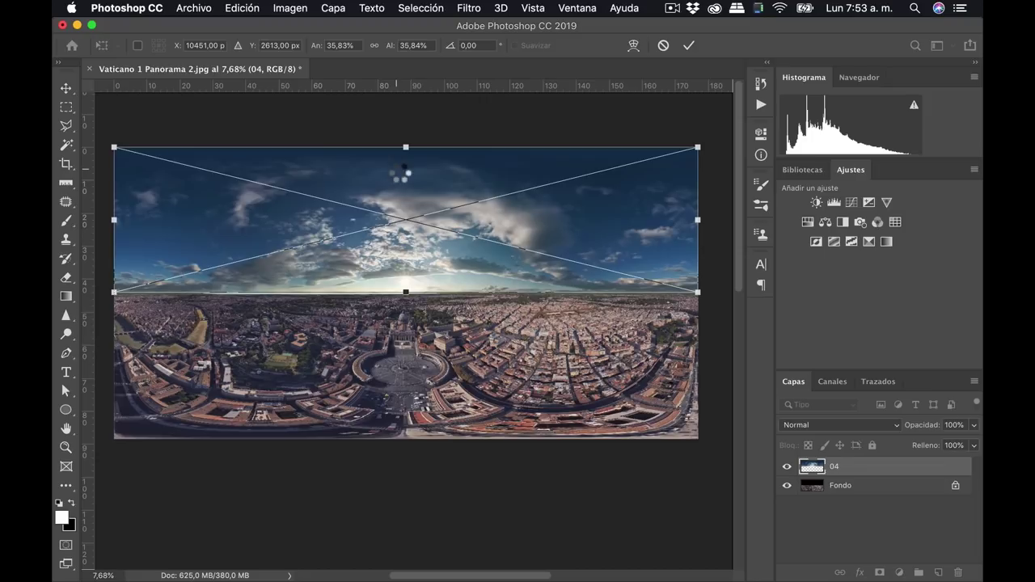
key("Return")
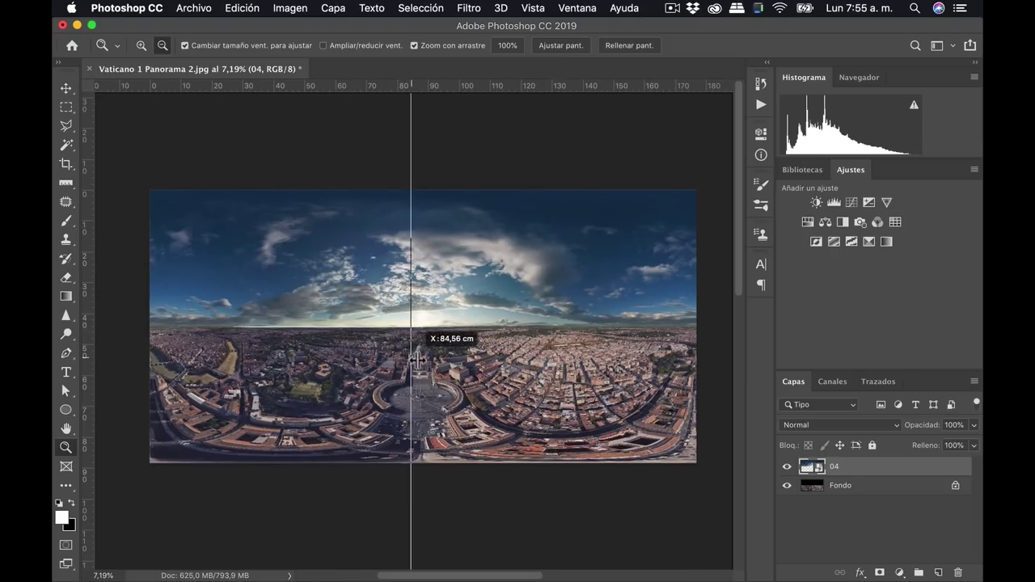
mouse_move(428, 325)
left_mouse_down()
mouse_move(526, 332)
mouse_move(381, 346)
left_mouse_up()
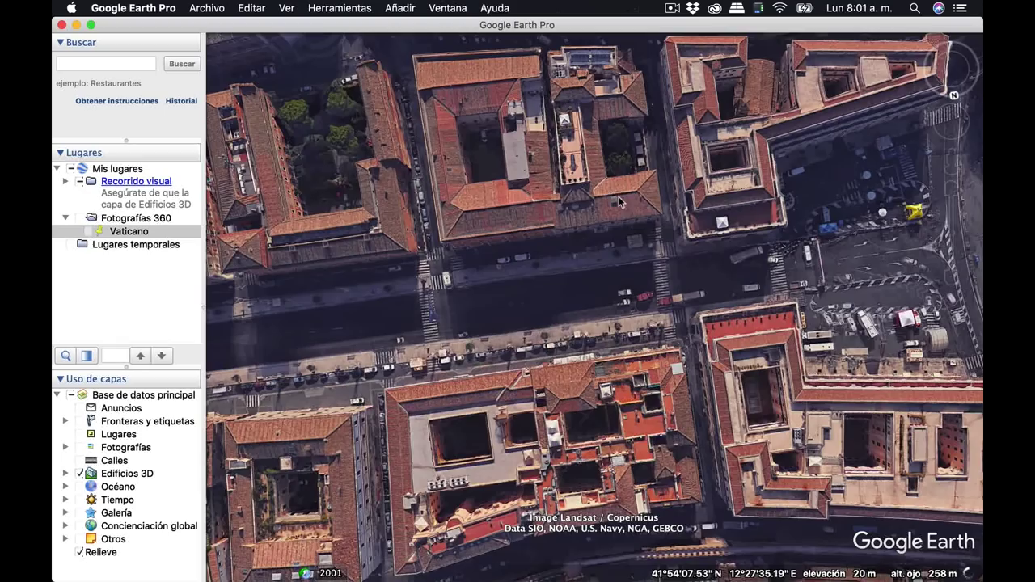
left_click_drag(615, 187, 598, 409)
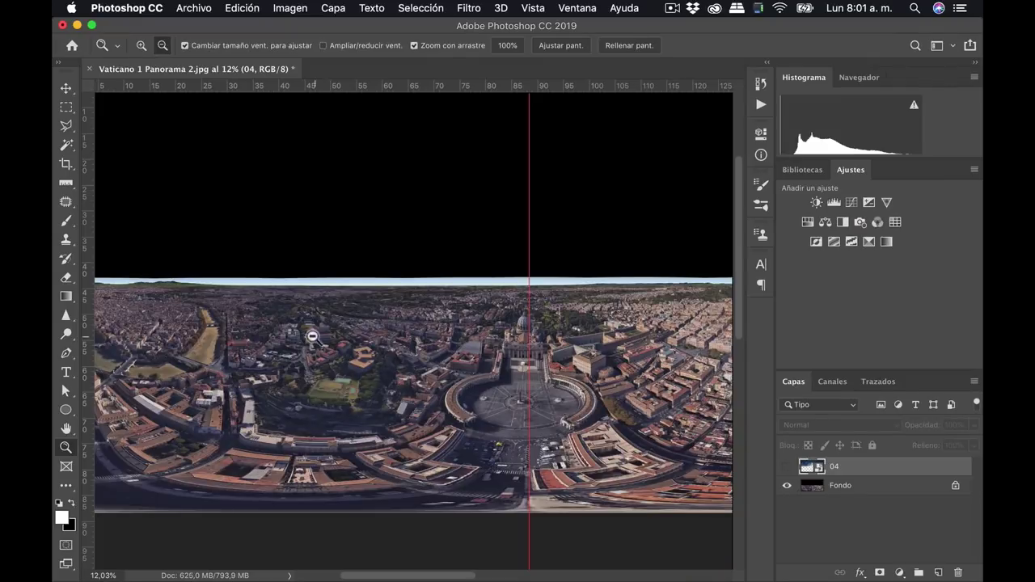
left_click_drag(312, 336, 402, 348)
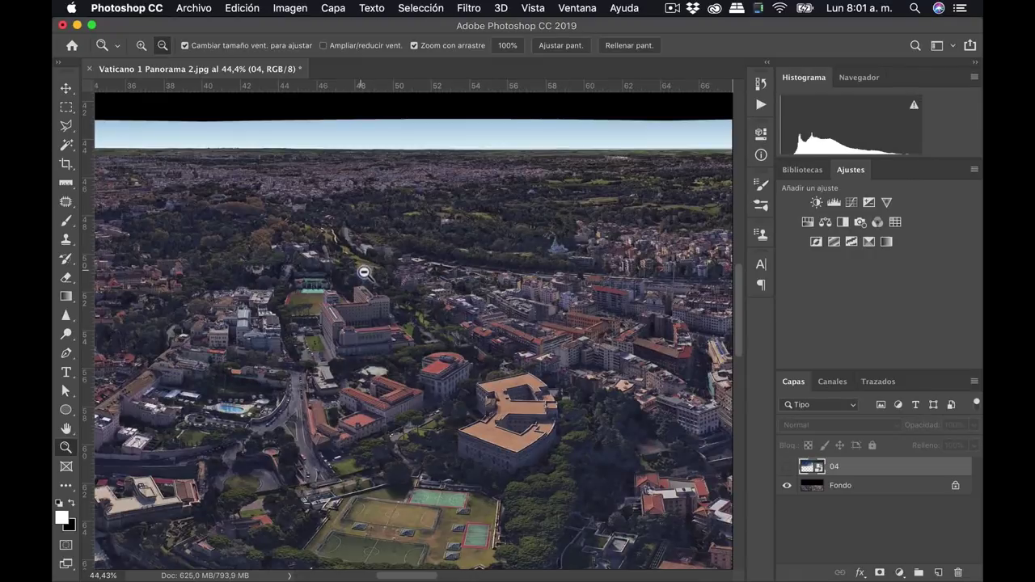
Slide the Fondo copia 2 layer left until the transparent gap is fully covered
left_click_drag(364, 273, 374, 273)
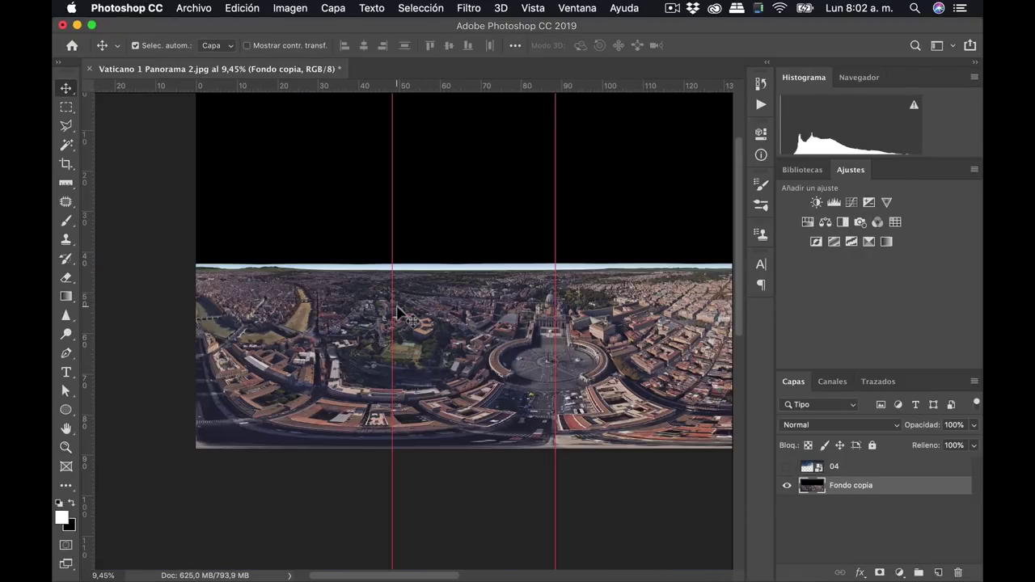
left_click_drag(404, 320, 558, 319)
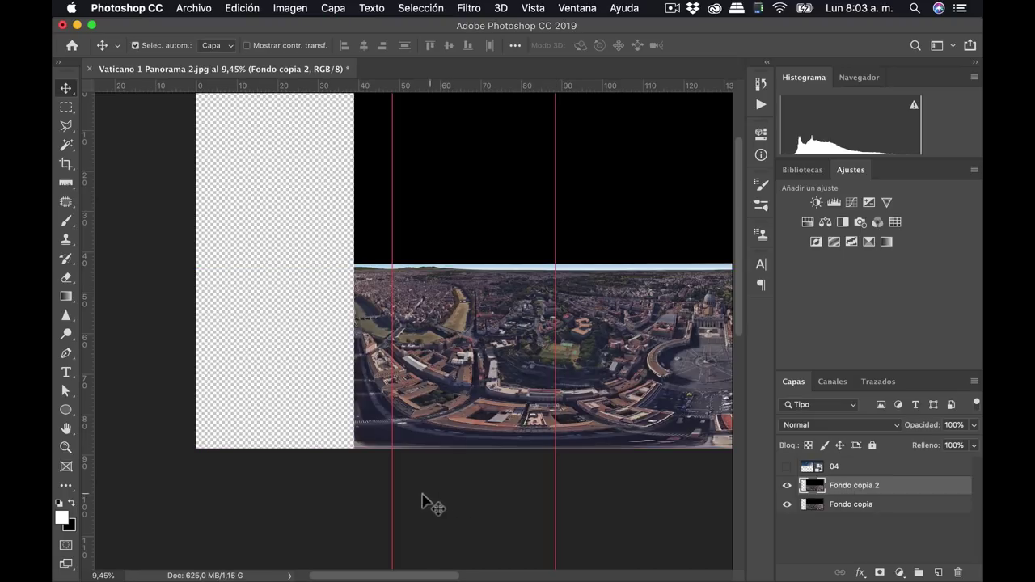
left_click_drag(620, 332, 344, 321)
mouse_move(447, 343)
left_mouse_down()
mouse_move(212, 344)
mouse_move(222, 345)
left_mouse_up()
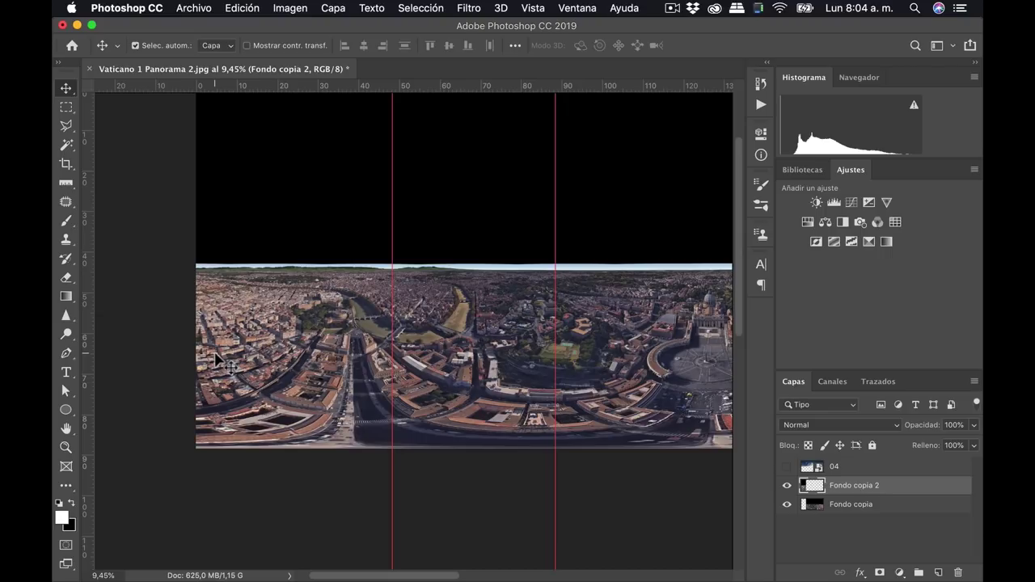
right_click(888, 493)
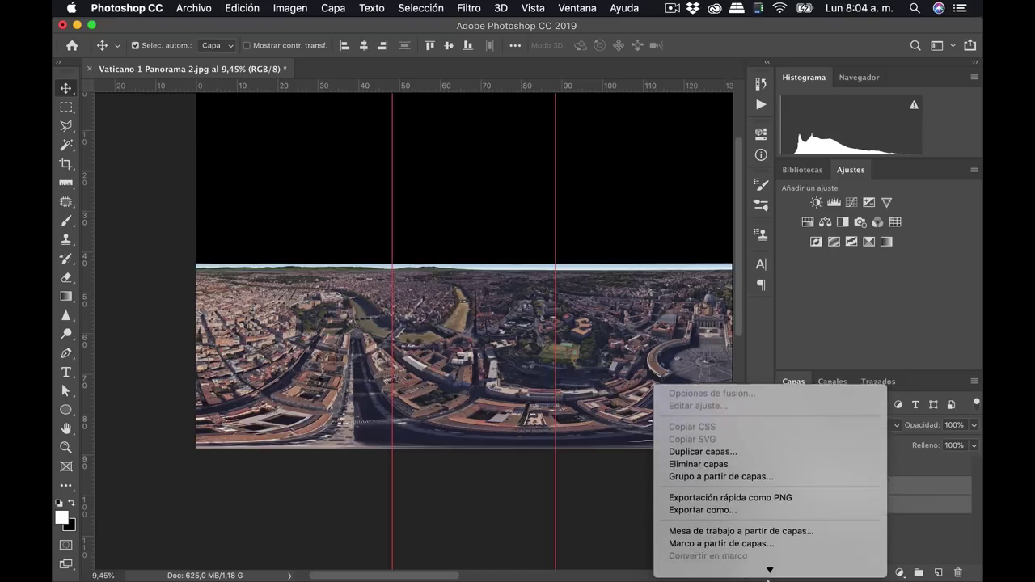
scroll(769, 526, "down", 10)
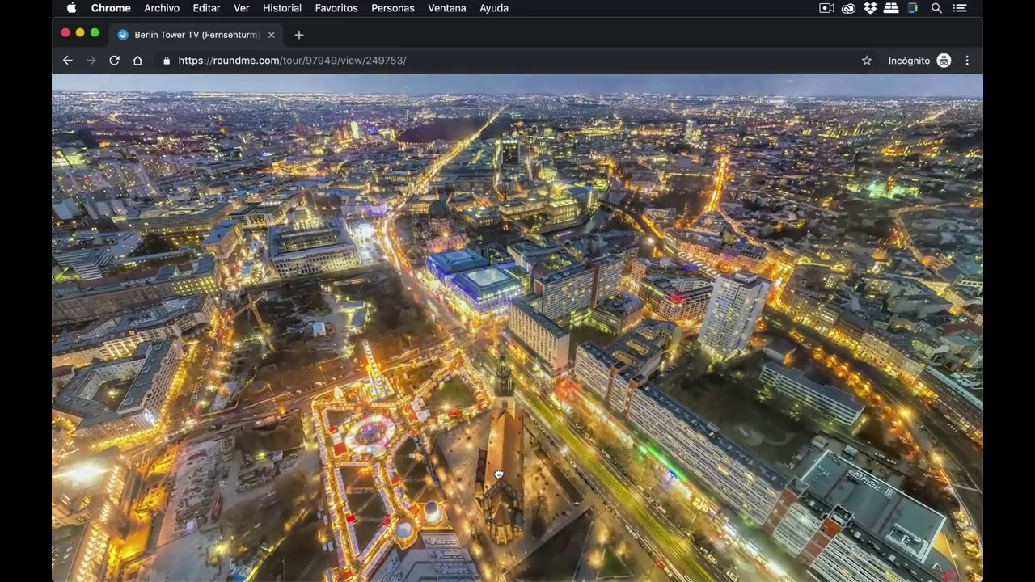
left_click_drag(508, 472, 651, 476)
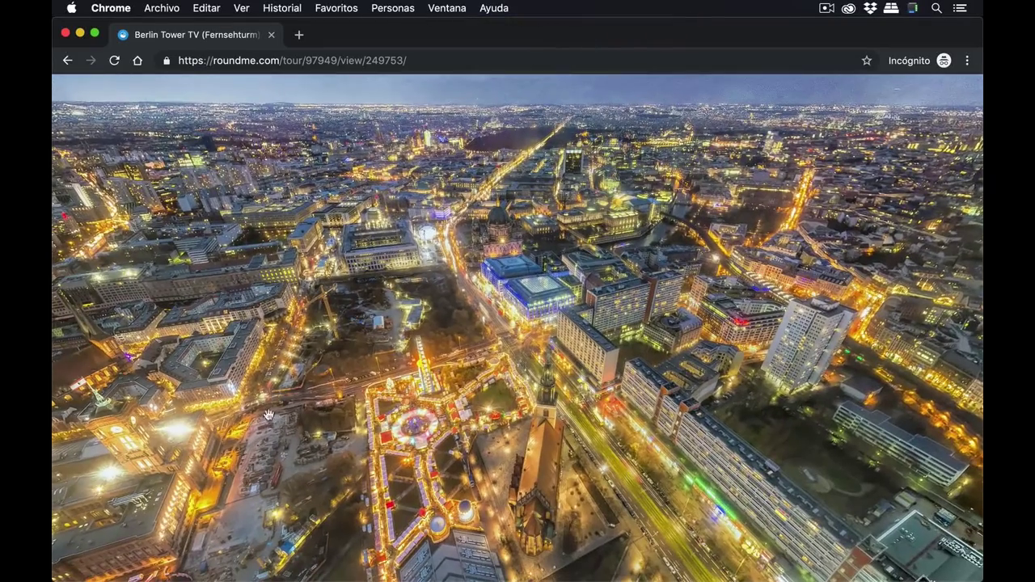
mouse_move(269, 415)
left_mouse_down()
mouse_move(753, 450)
mouse_move(978, 327)
left_mouse_up()
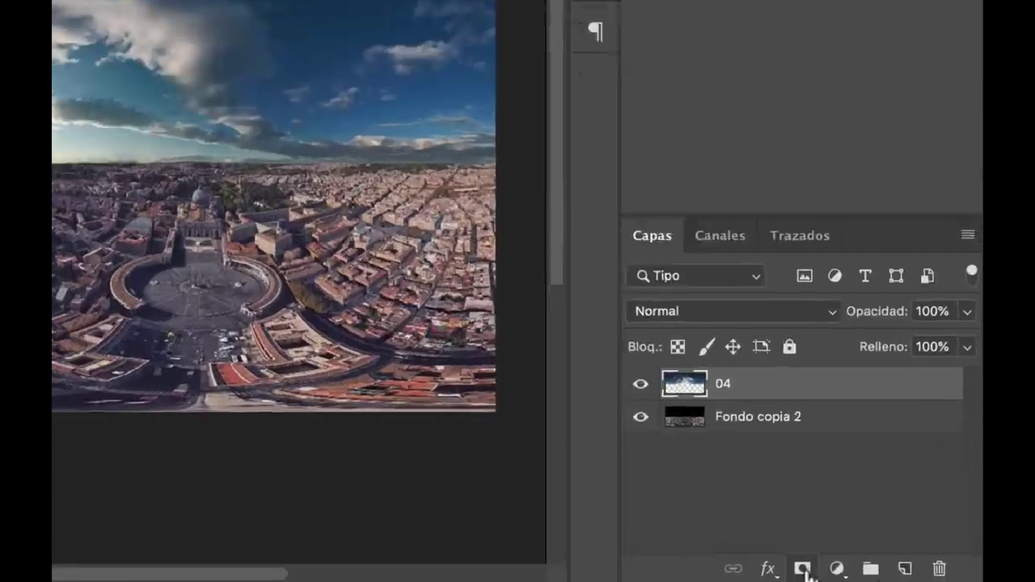
Mask sky layer 04 with a black-to-white gradient dragged across the horizon
left_click(880, 572)
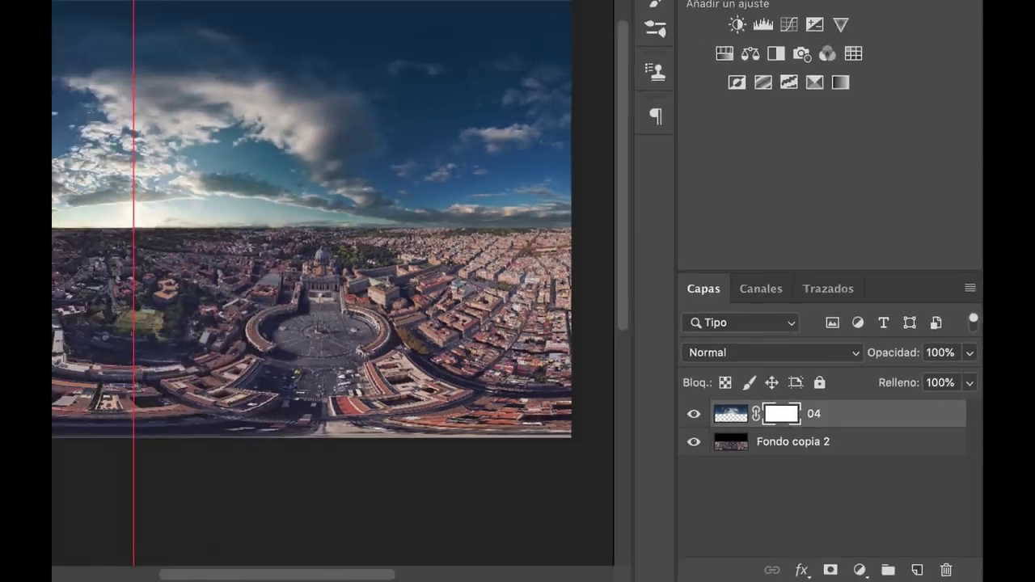
left_click_drag(333, 345, 456, 319)
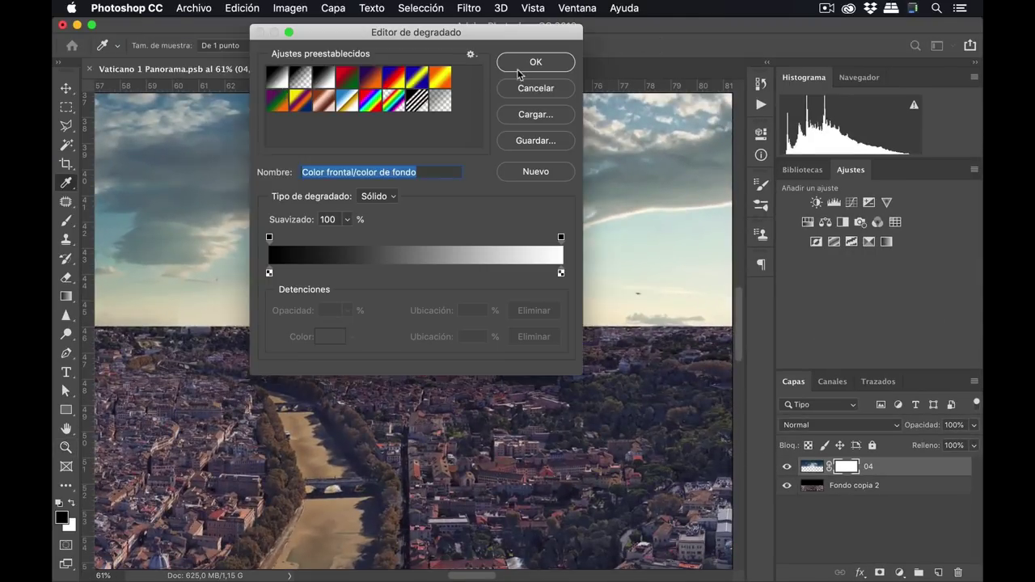
key("Return")
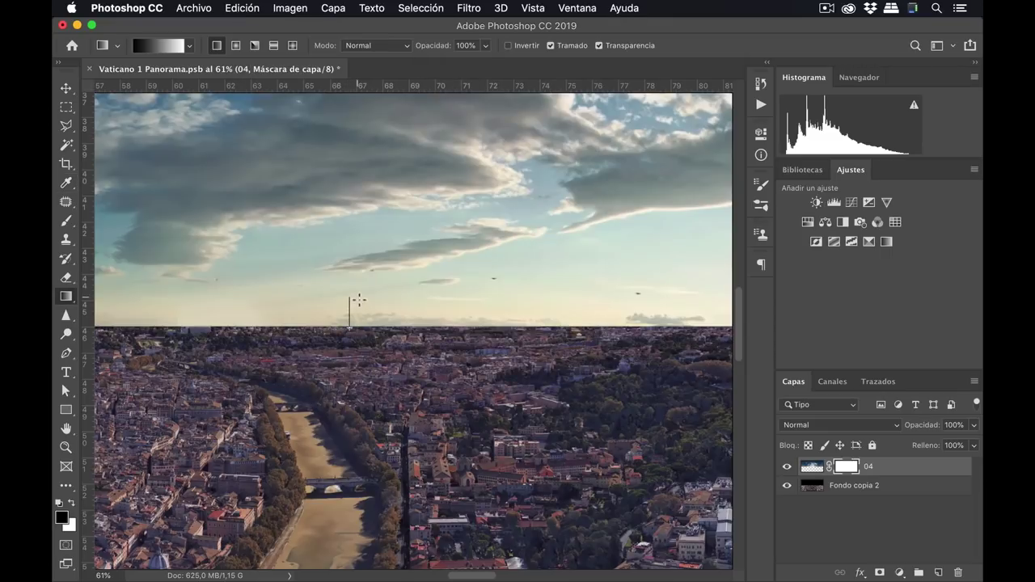
left_click_drag(359, 300, 358, 299)
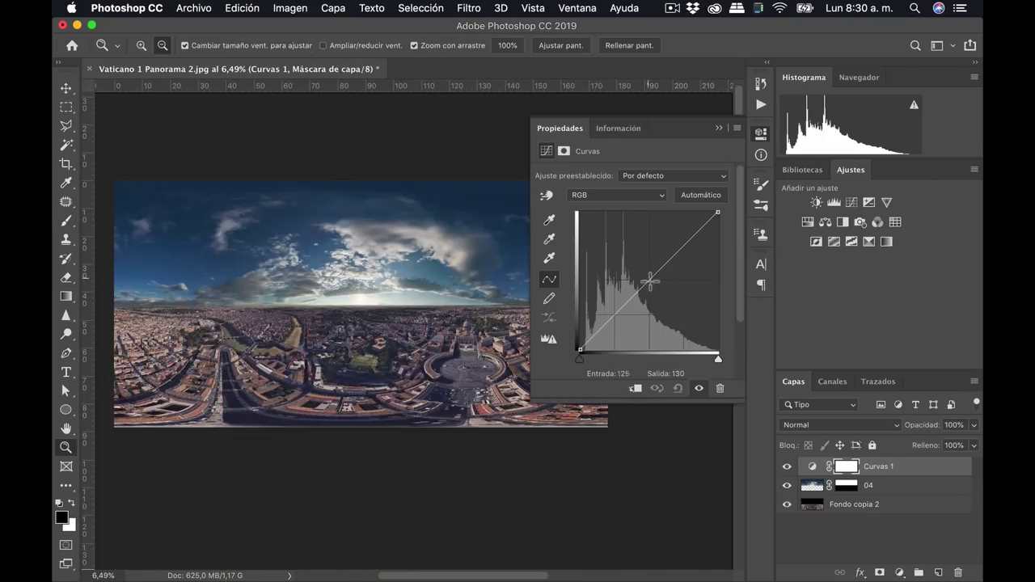
Clip a raised Curves layer to layer 04 and add Hue/Saturation with Cyans -6/-16/+21
key("super+alt+g")
mouse_move(647, 277)
left_mouse_down()
mouse_move(621, 268)
mouse_move(664, 288)
left_mouse_up()
left_click(807, 221)
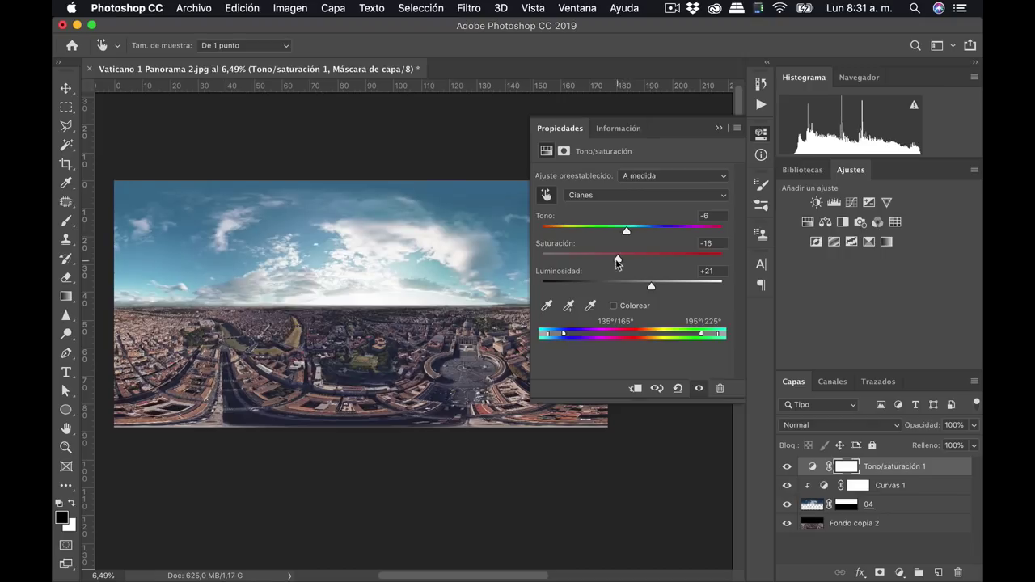
left_click(719, 128)
Toggle the sky and Curves layers' visibility to compare before and after
left_click(787, 504, "alt")
left_click(787, 504, "alt")
left_click(787, 486)
left_click(788, 486)
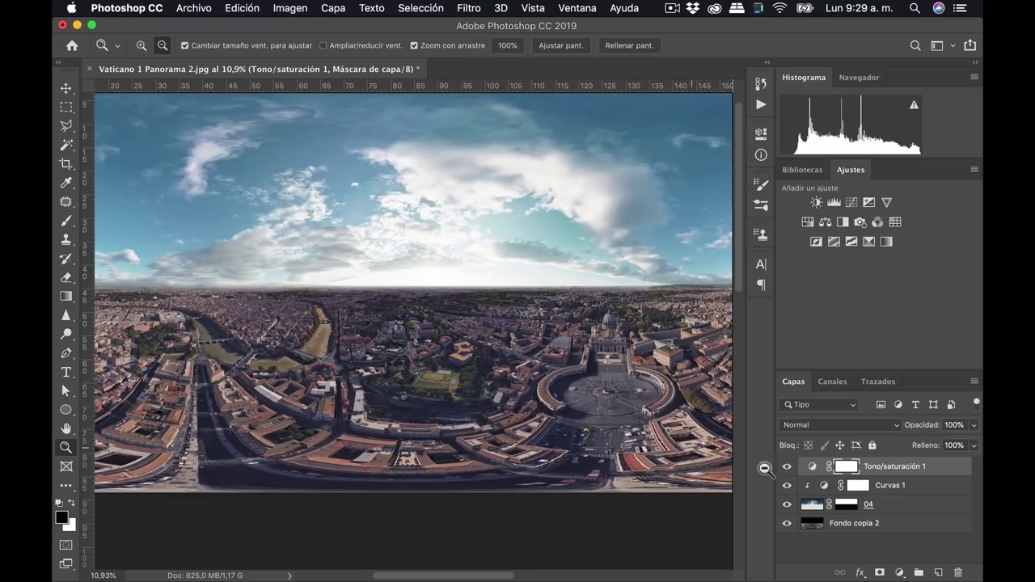
Add a Gradient Fill layer running from white to a warm tan
left_click(898, 573)
left_click(922, 312)
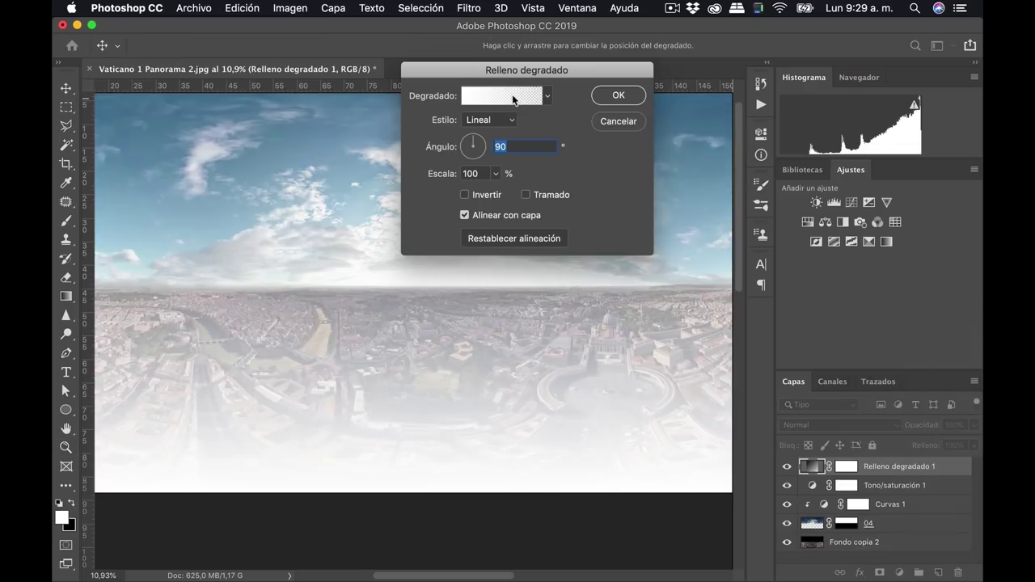
left_click(514, 98)
left_click(693, 329)
key("Return")
left_click(694, 330)
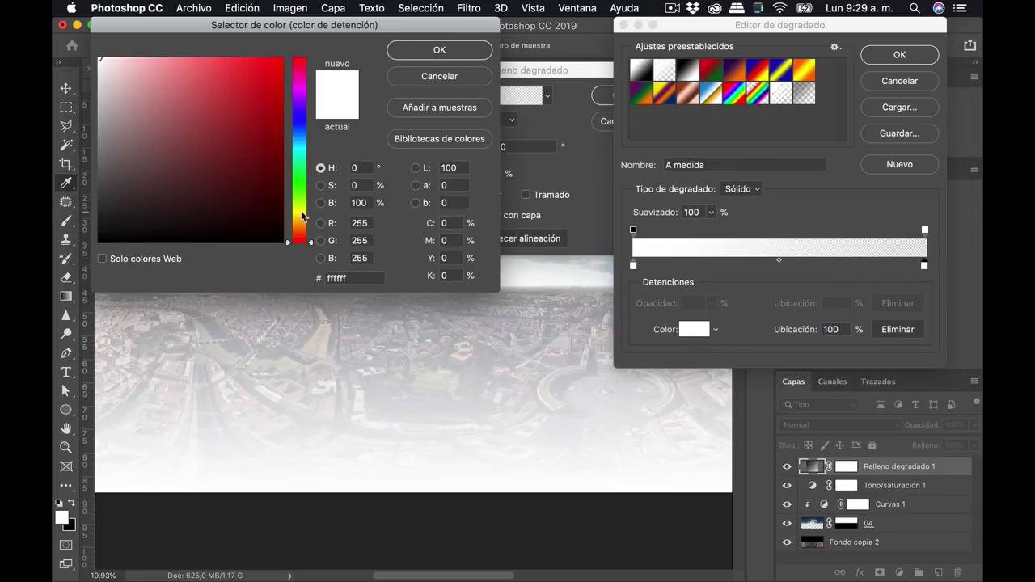
left_click(300, 218)
left_click(187, 88)
left_click(443, 51)
left_click(879, 61)
Make the gradient radial, centre the glow on the horizon, and slightly lower its opacity
left_click(489, 120)
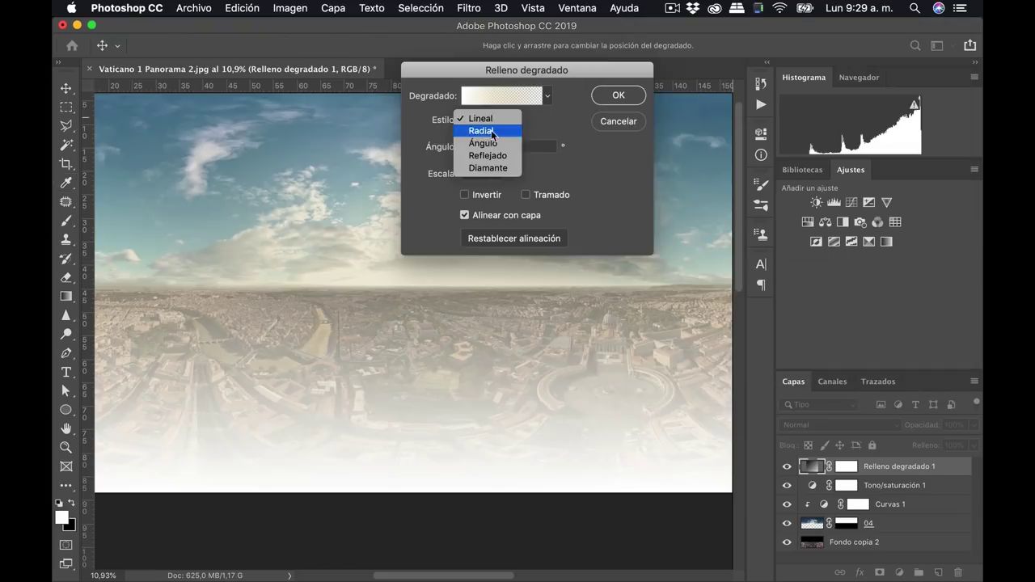
left_click(498, 131)
left_click_drag(441, 291, 413, 272)
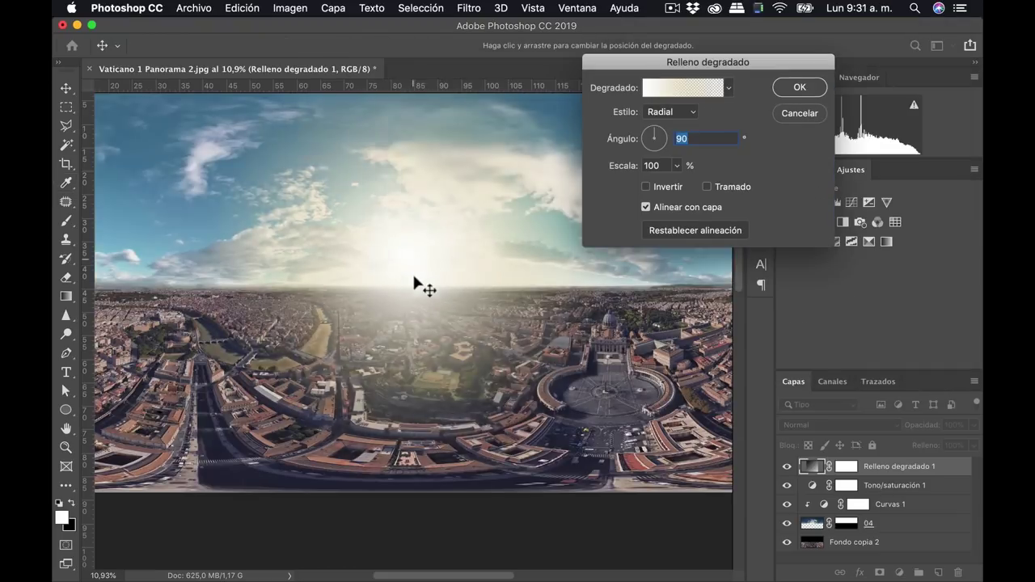
left_click(795, 90)
left_click_drag(932, 432, 888, 443)
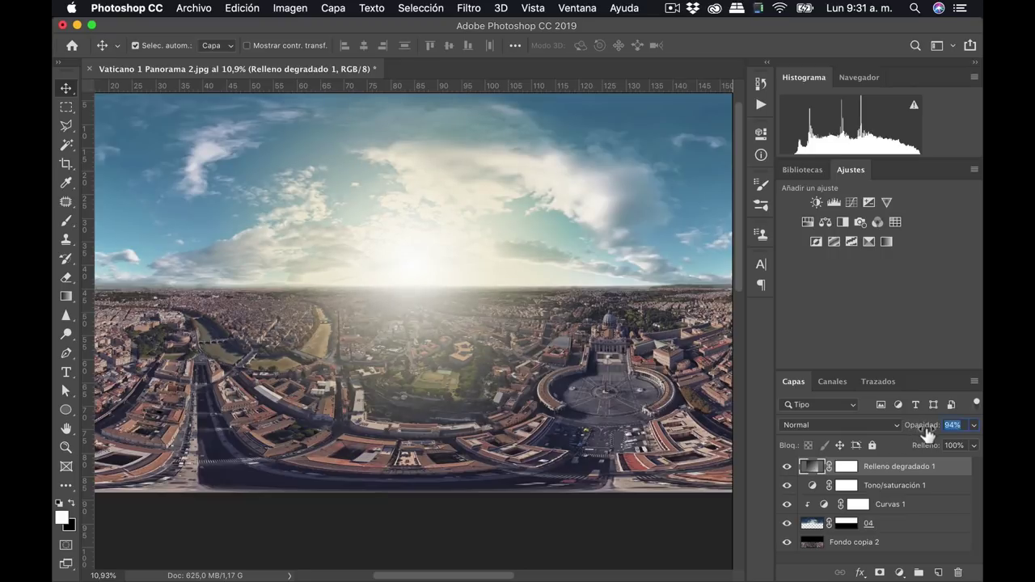
Compare the glow on and off, then set a roughly 1958 px brush on its mask
key("z")
left_click(428, 412, "alt")
left_click(787, 467)
left_click(787, 467)
left_click(845, 466)
key("b")
left_click_drag(402, 307, 453, 300)
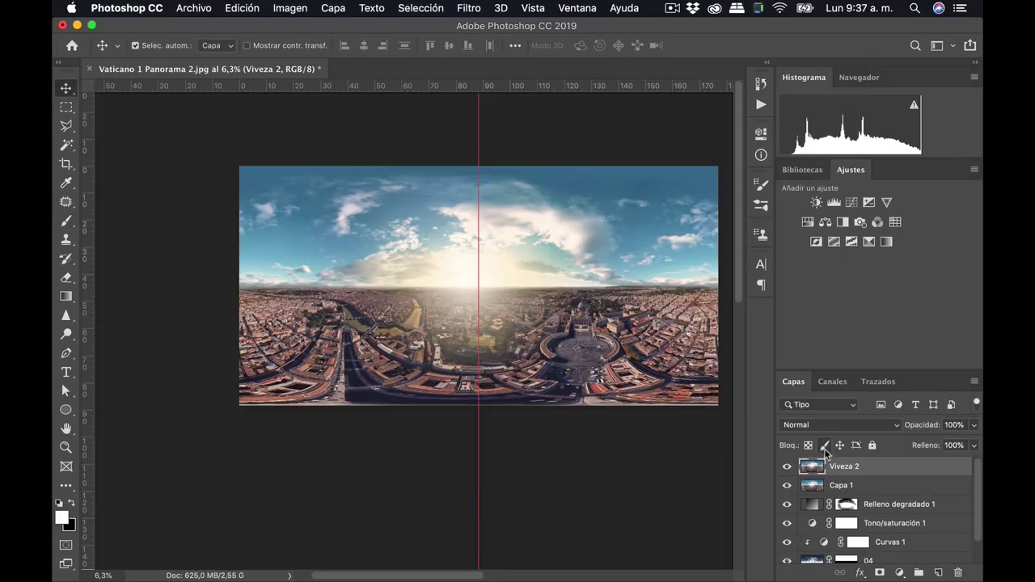
Apply the Desplazamiento (Offset) filter with wrap-around, shifting the panorama horizontally to expose the seam
left_click(469, 8)
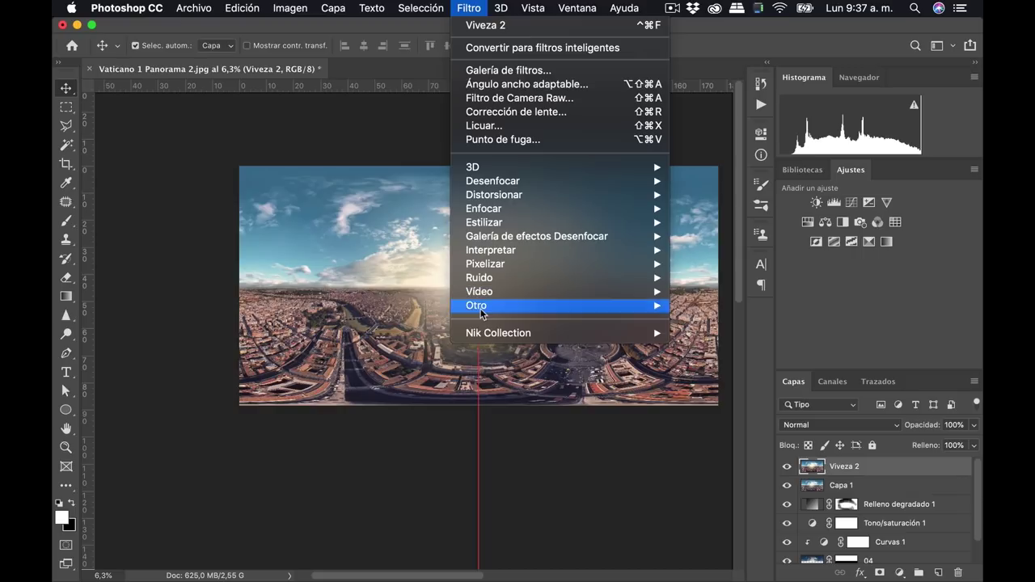
left_click(740, 320)
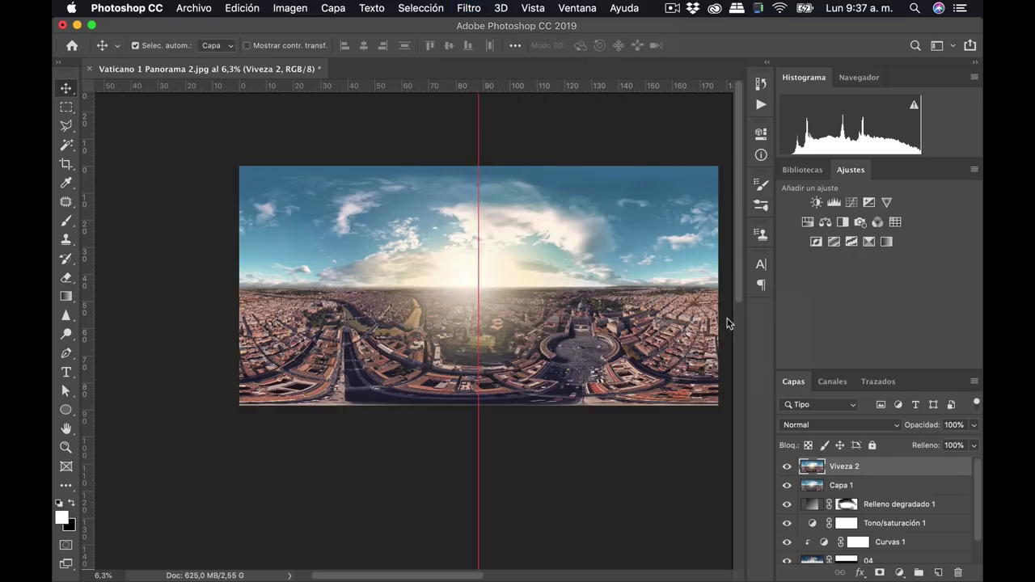
left_click_drag(502, 138, 730, 132)
left_click_drag(685, 176, 693, 176)
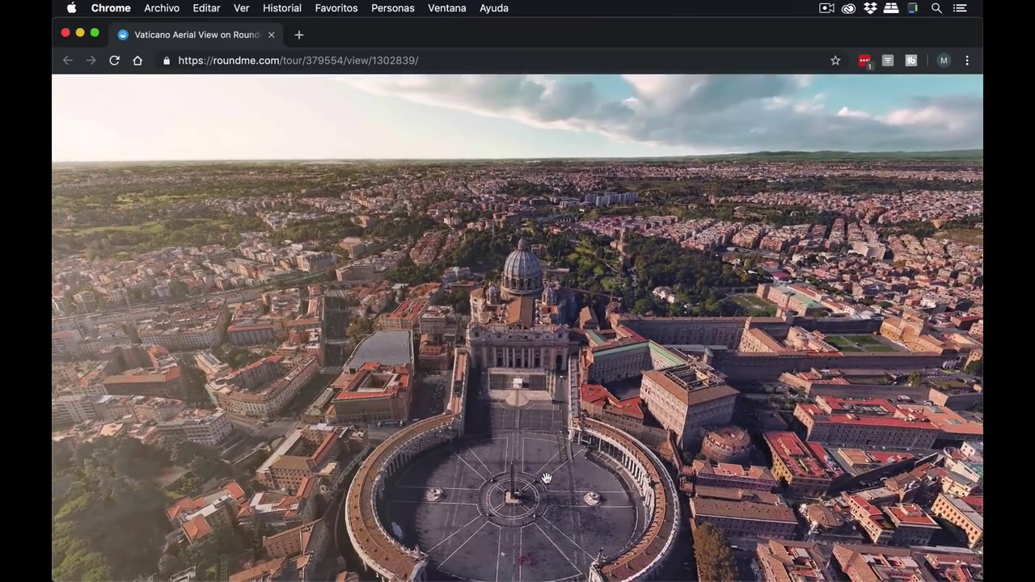
left_click_drag(866, 549, 668, 496)
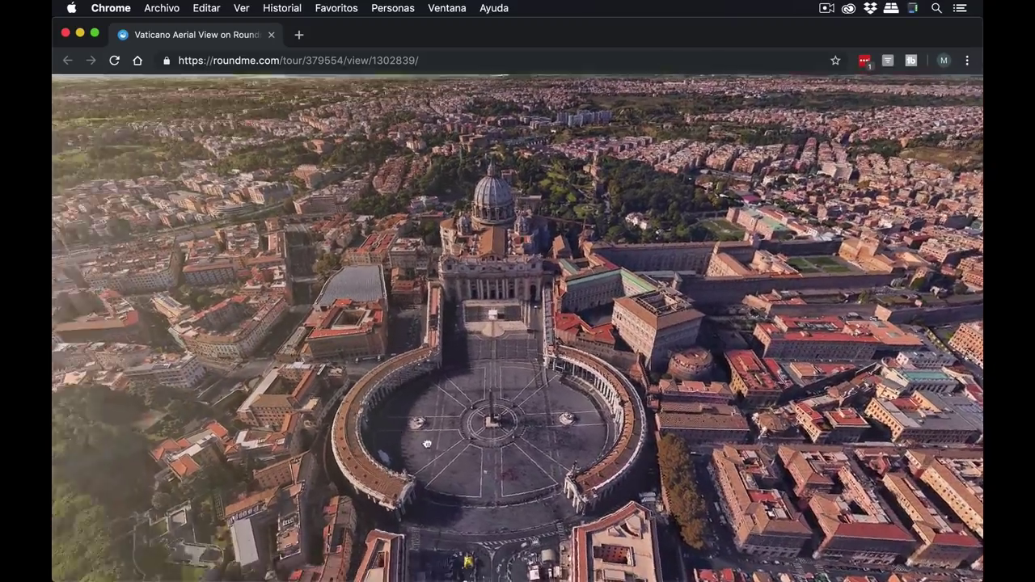
left_click_drag(447, 453, 590, 456)
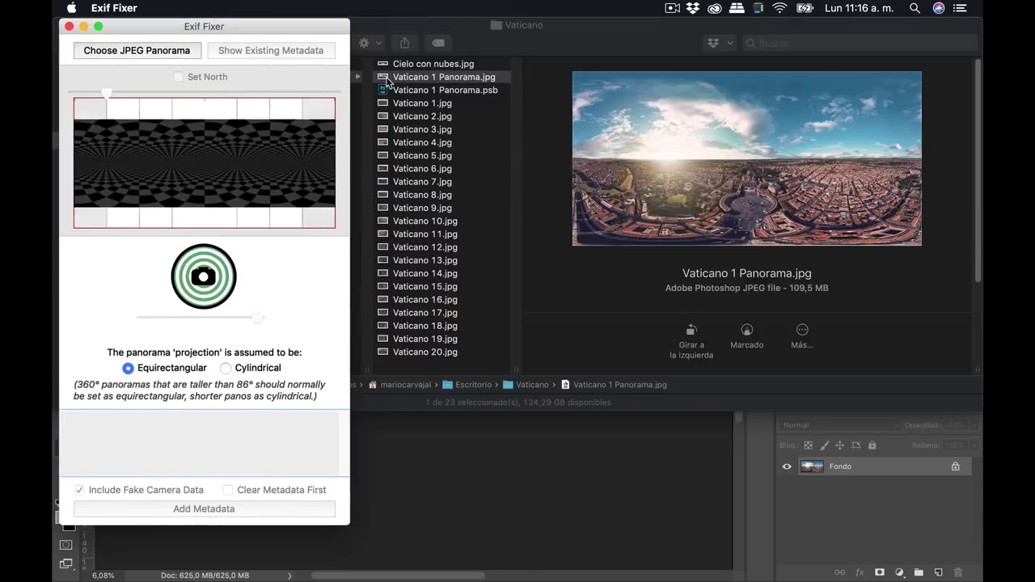
Load Vaticano 1 Panorama.jpg into Exif Fixer and close its existing metadata listing
mouse_move(383, 81)
left_mouse_down()
mouse_move(203, 167)
mouse_move(171, 167)
left_mouse_up()
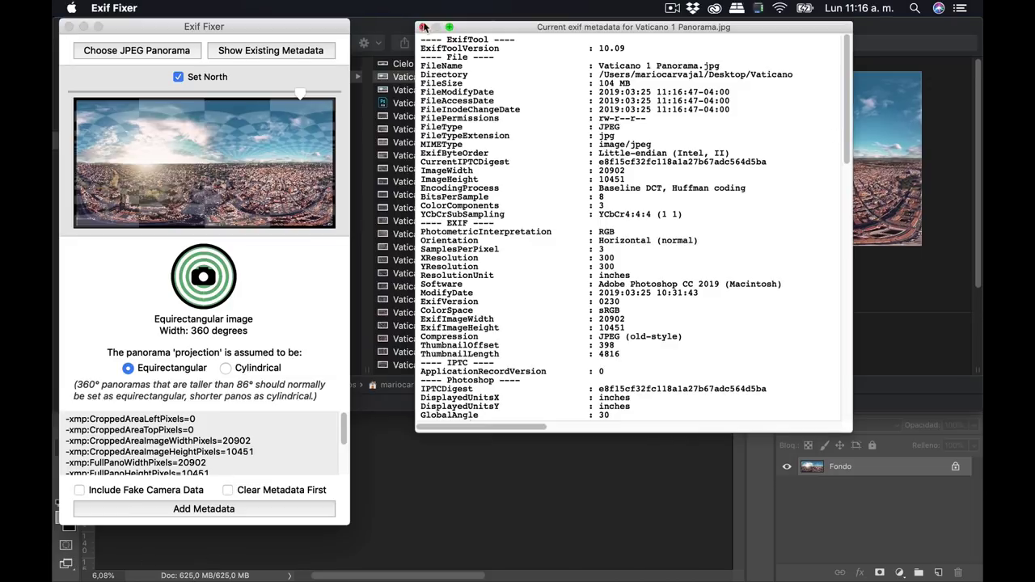
left_click(423, 28)
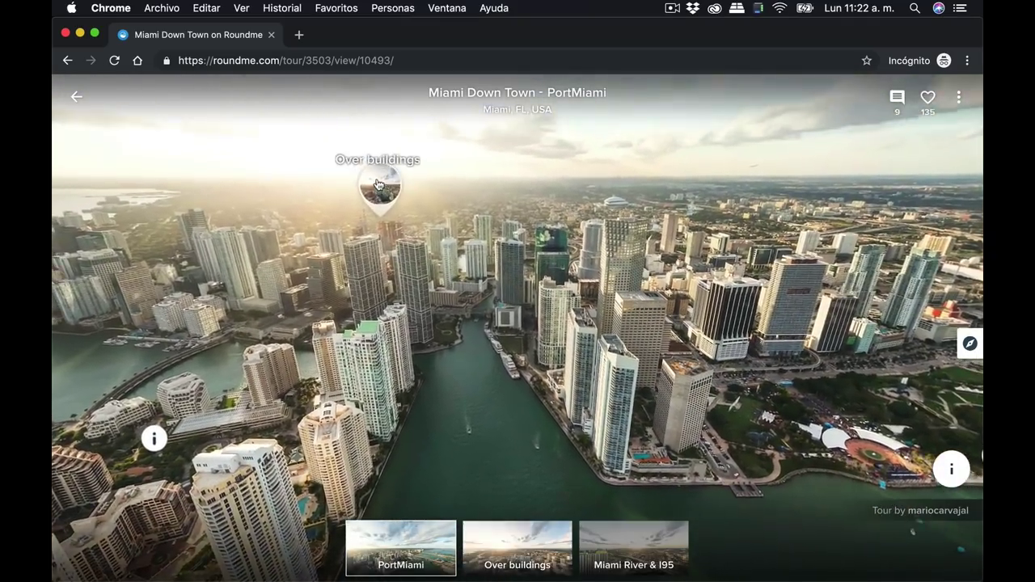
Switch the Miami Down Town tour from PortMiami to the Over buildings panorama
left_click(377, 185)
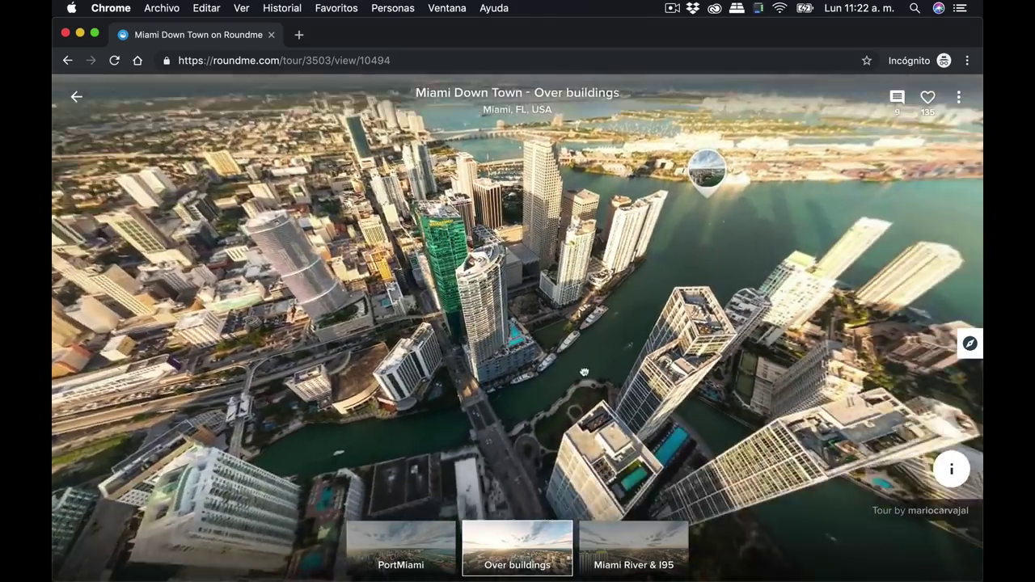